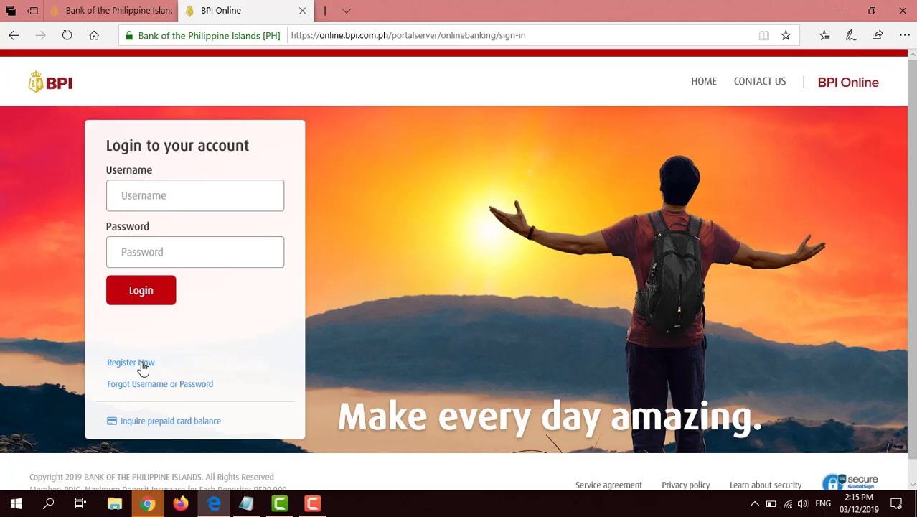
- Sign in to BPI Online by pasting the account username and password, then logging in
{"action": "left_click", "coordinate": [178, 190]}
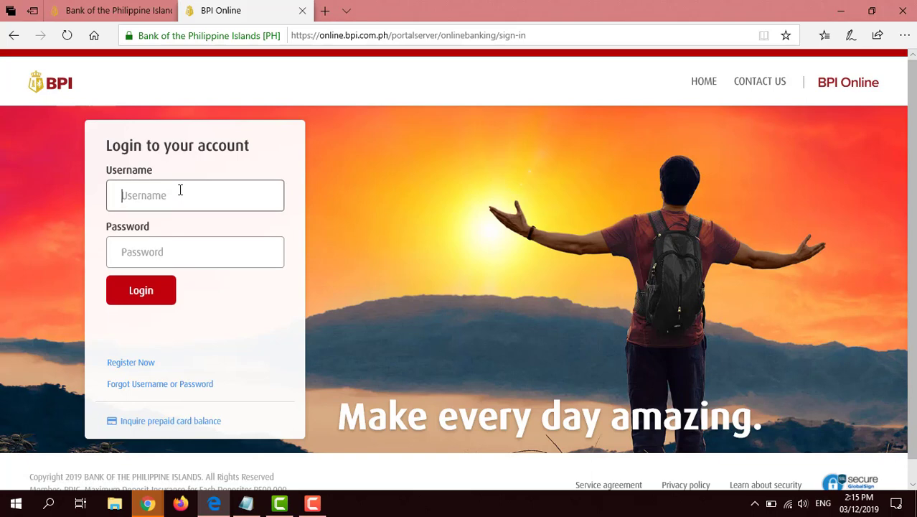
{"action": "key", "text": "ctrl+v"}
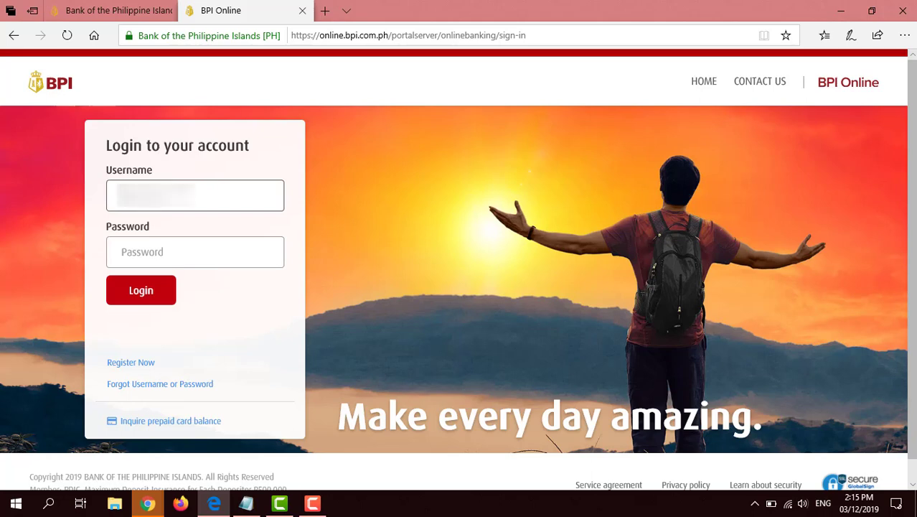
{"action": "key", "text": "Tab"}
{"action": "key", "text": "ctrl+v"}
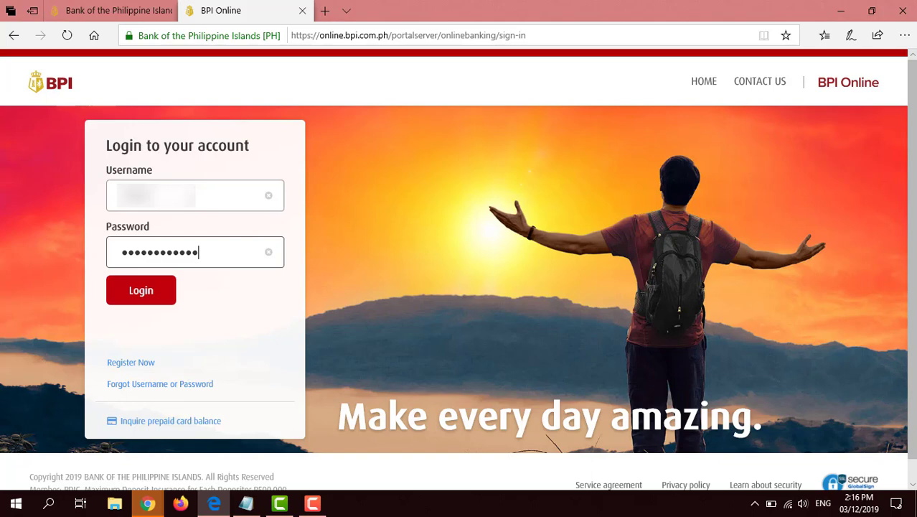
{"action": "left_click", "coordinate": [142, 298]}
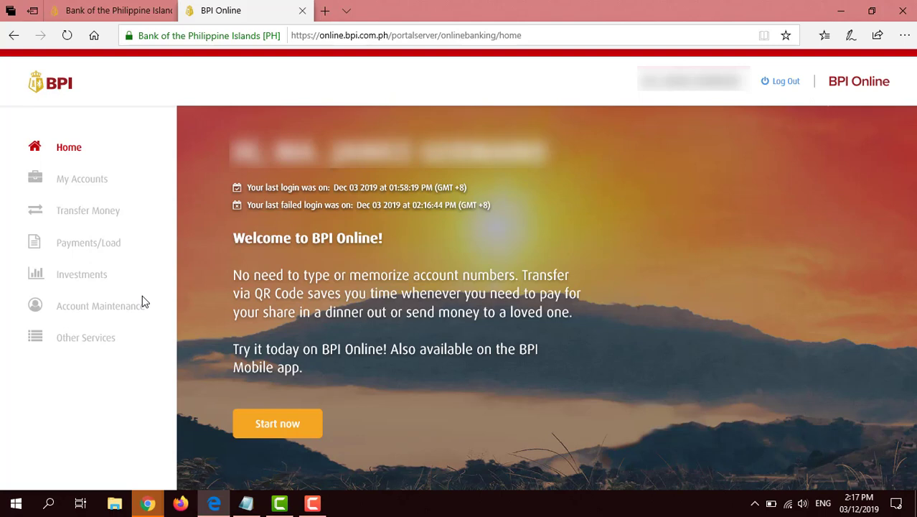
- Go to Other Services, then Manage Recipients, and start adding a new recipient
{"action": "left_click", "coordinate": [78, 345]}
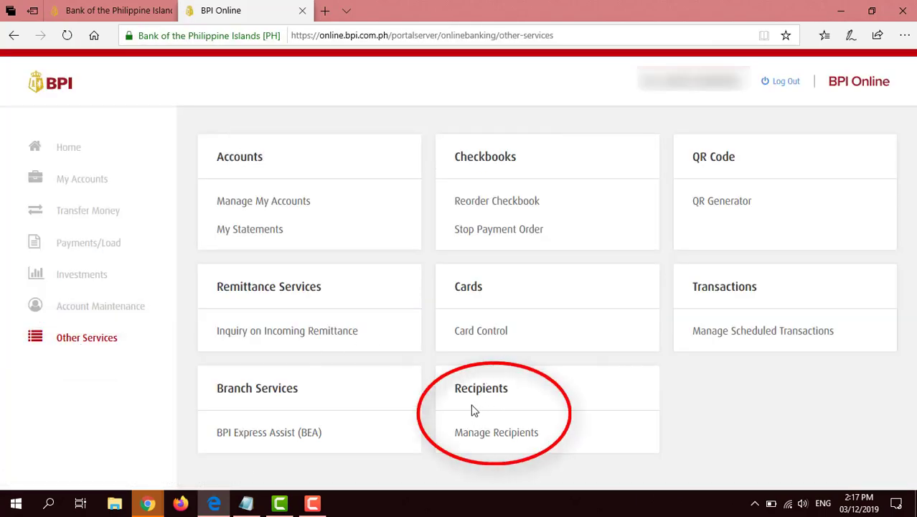
{"action": "left_click", "coordinate": [509, 434]}
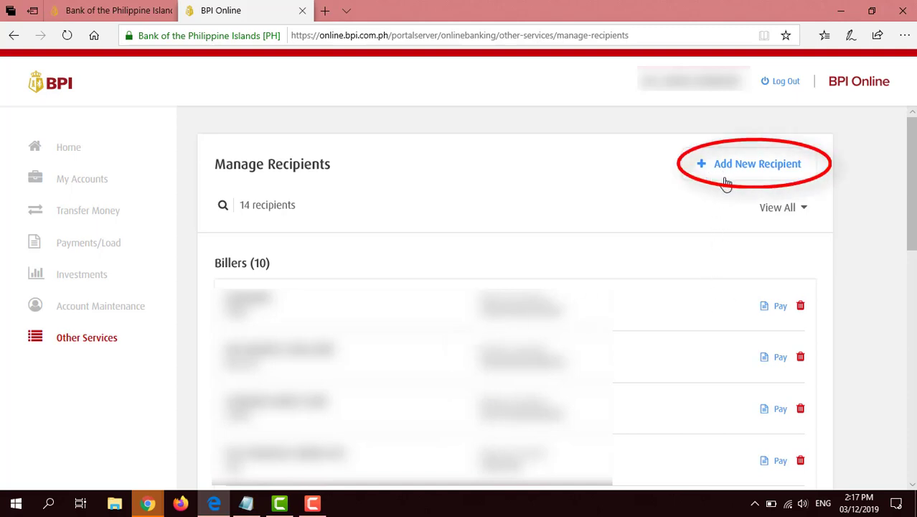
{"action": "left_click", "coordinate": [752, 164]}
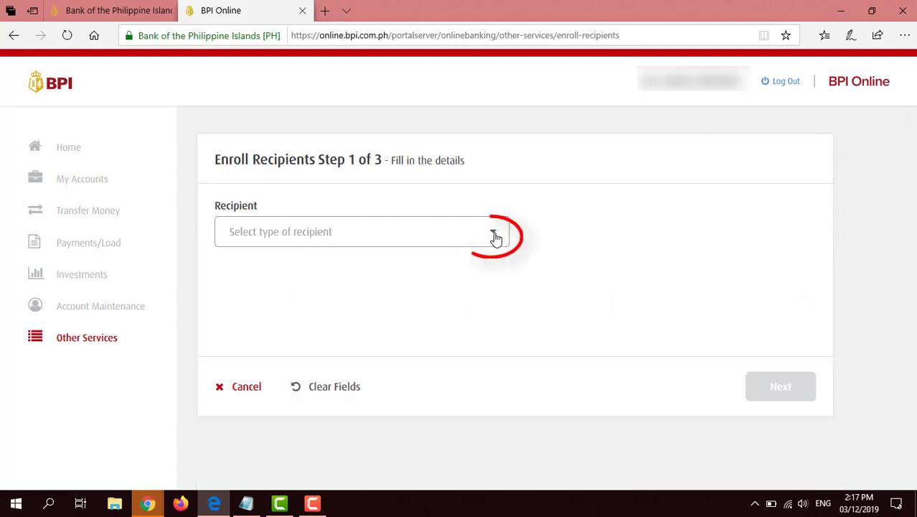
- Compare the recipient types, including Other Person's Accounts, and settle on Billers
{"action": "left_click", "coordinate": [494, 237]}
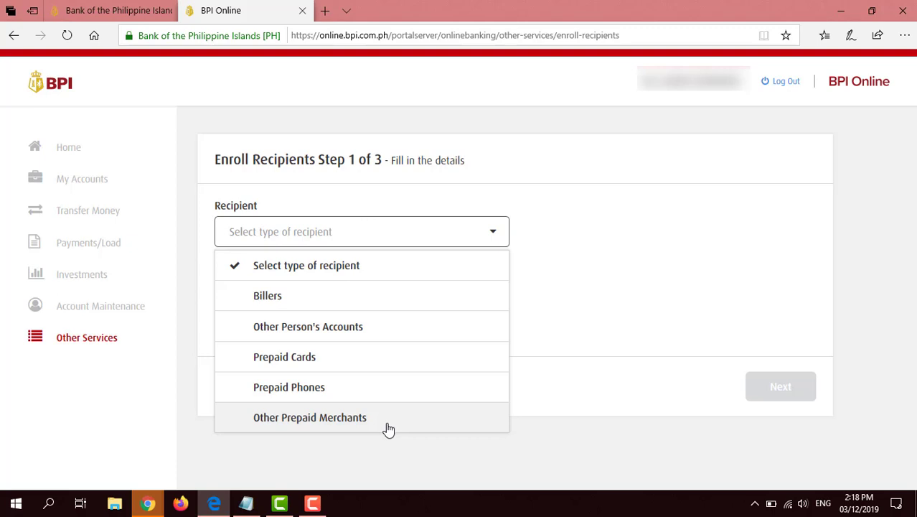
{"action": "left_click", "coordinate": [372, 305]}
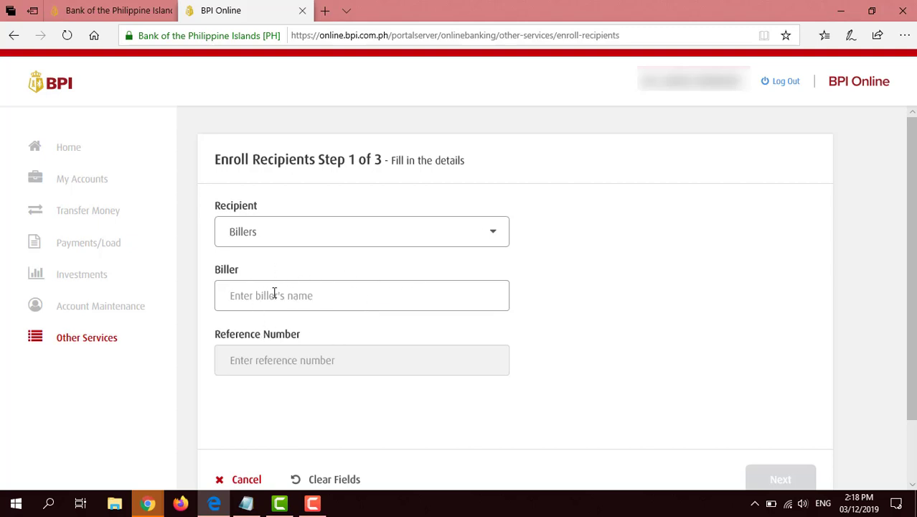
{"action": "left_click", "coordinate": [496, 237]}
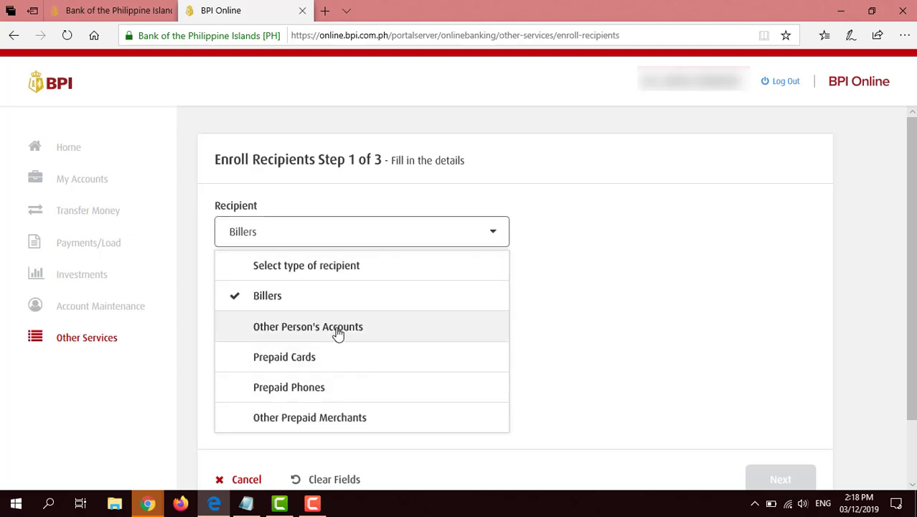
{"action": "left_click", "coordinate": [338, 333]}
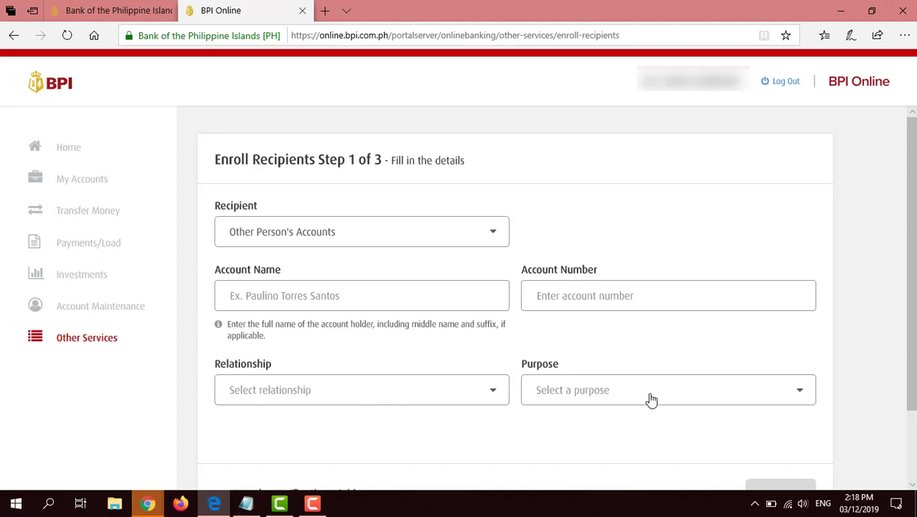
{"action": "left_click", "coordinate": [493, 236]}
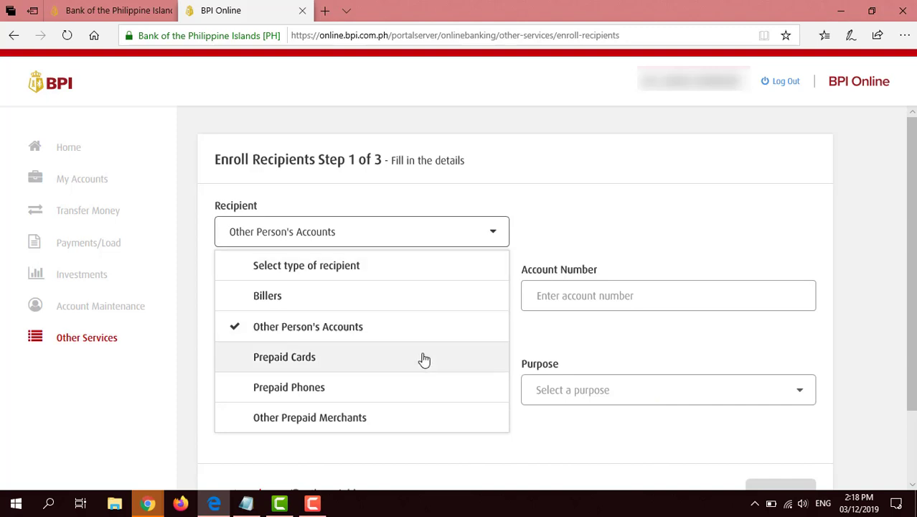
{"action": "left_click", "coordinate": [612, 265]}
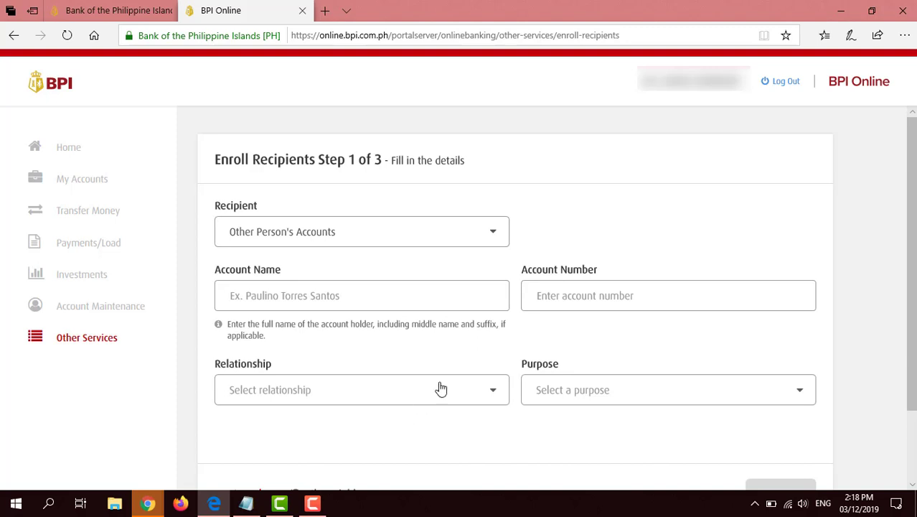
{"action": "left_click", "coordinate": [492, 235]}
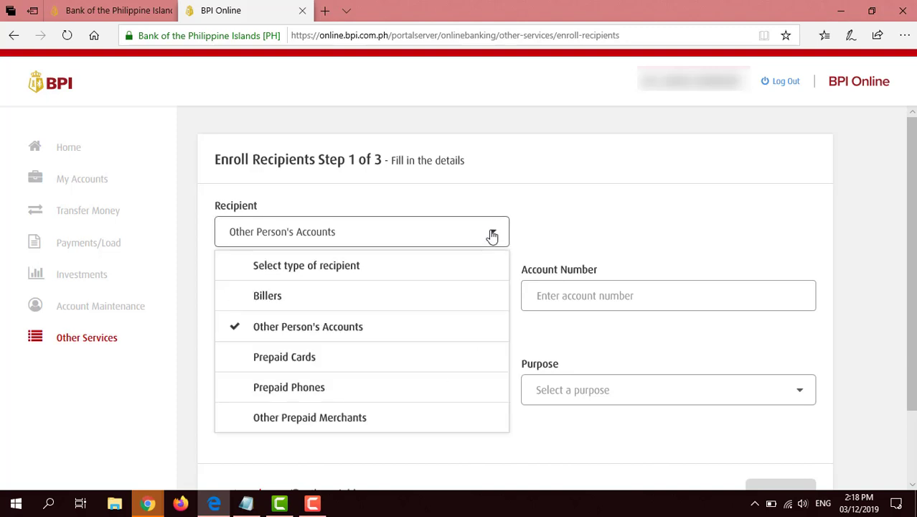
{"action": "left_click", "coordinate": [431, 309]}
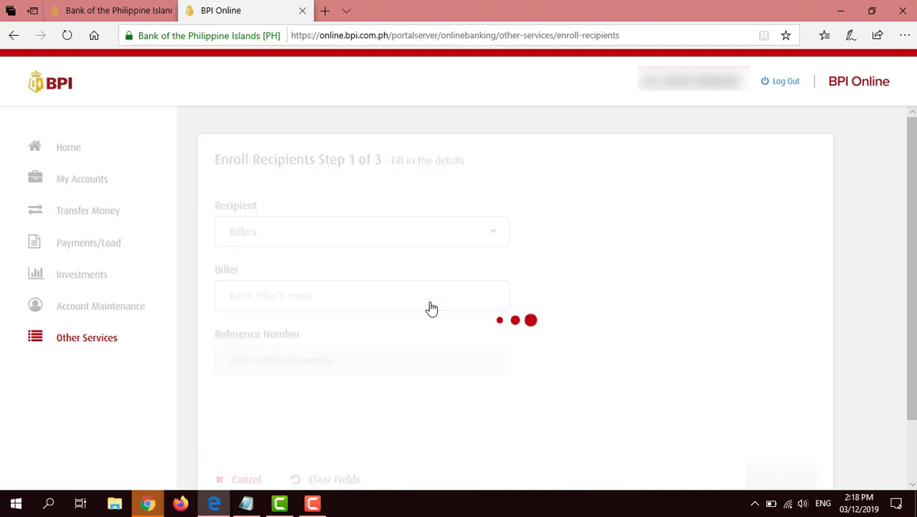
- Search 'meralc' and select MANILA ELECTRIC COMPANY | MERALC as the biller
{"action": "left_click", "coordinate": [319, 295]}
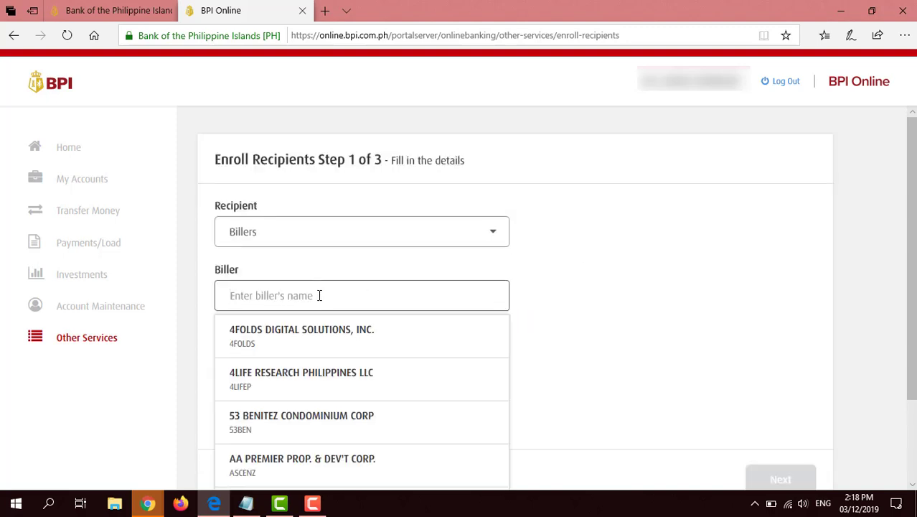
{"action": "type", "text": "m"}
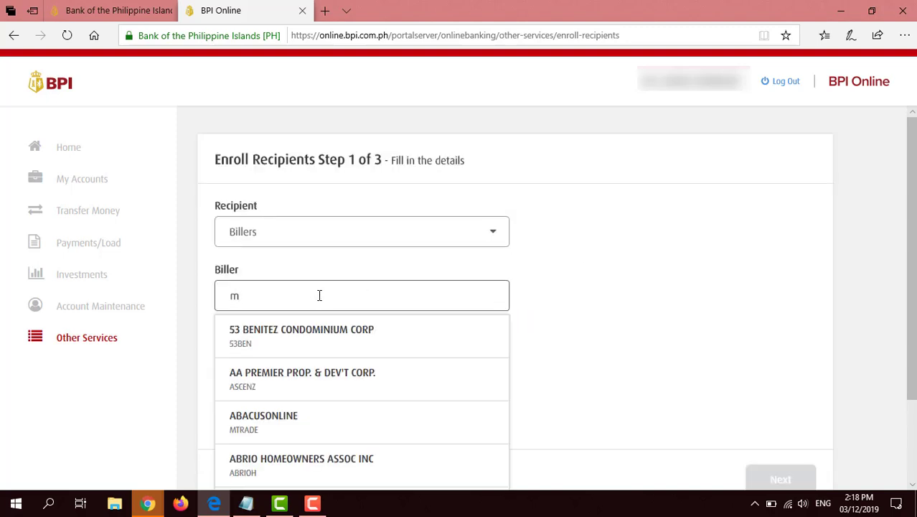
{"action": "type", "text": "eralc"}
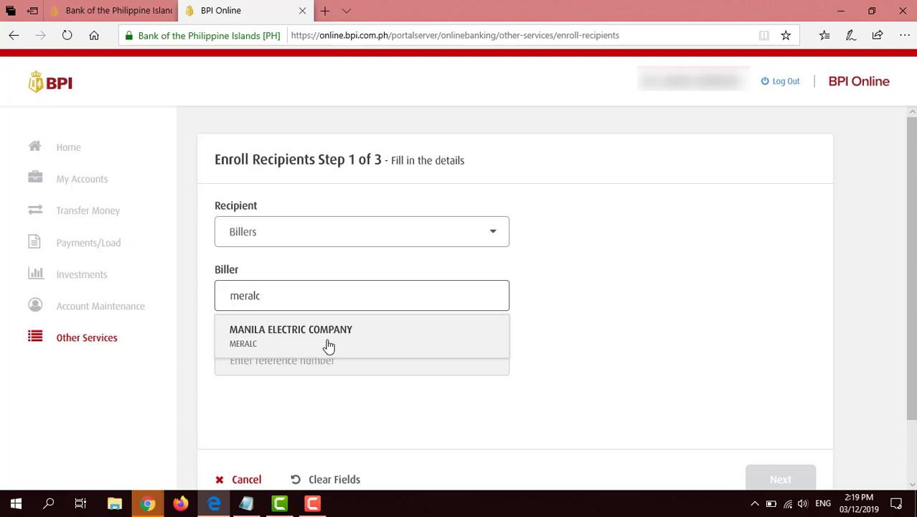
{"action": "left_click", "coordinate": [340, 345]}
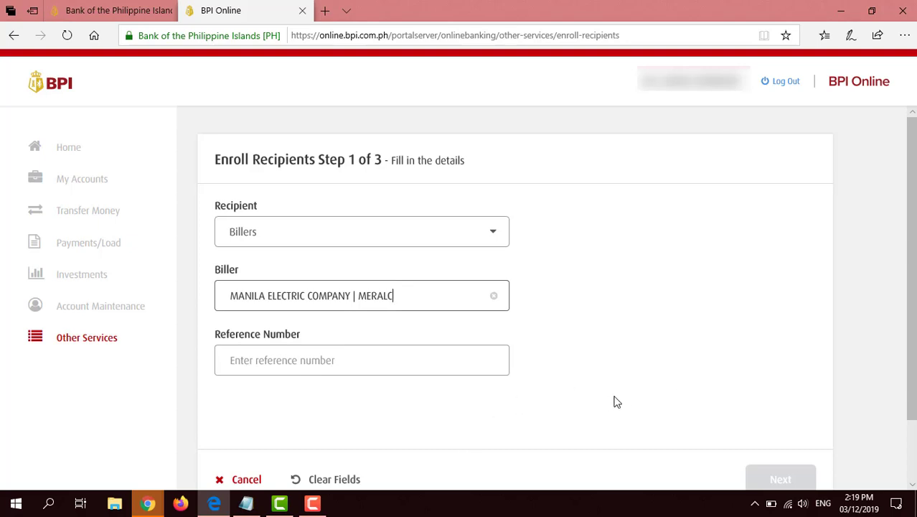
{"action": "scroll", "coordinate": [619, 402], "scroll_direction": "down", "scroll_amount": 1}
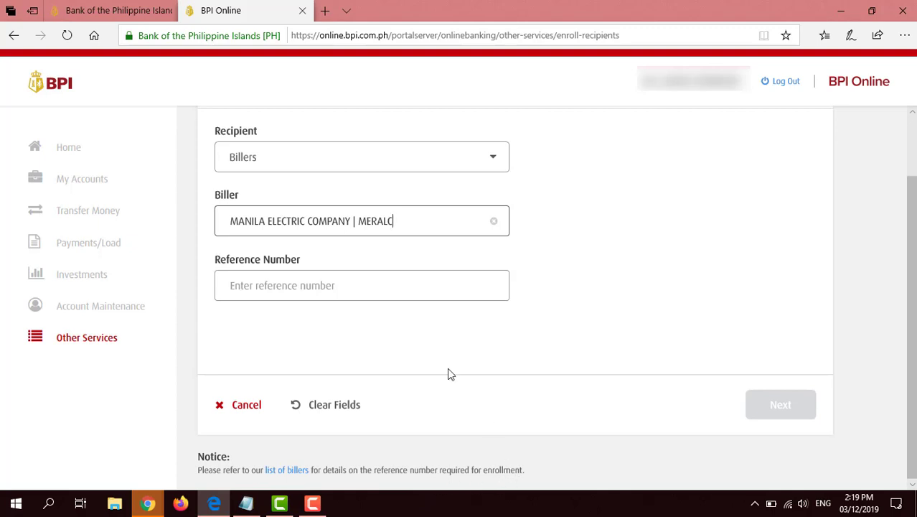
{"action": "left_click", "coordinate": [236, 280]}
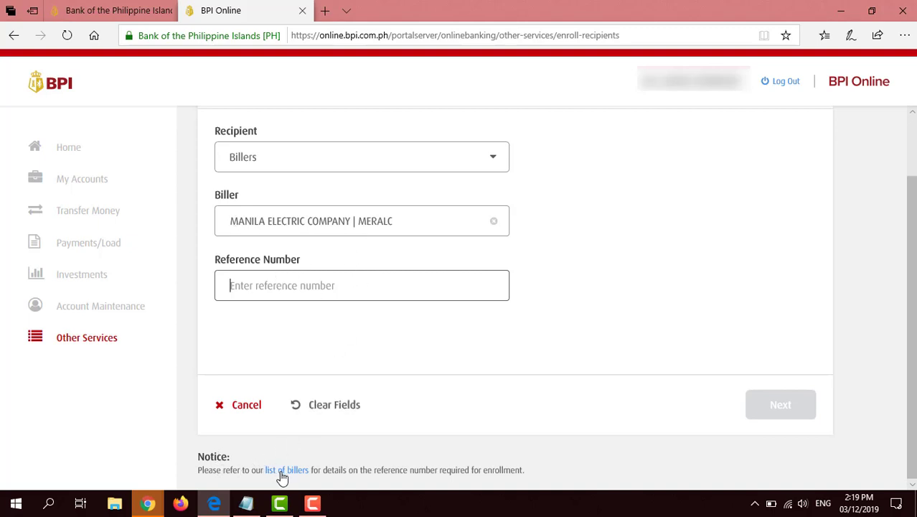
- Dismiss the right-click disabled alert and open the Notice's list of billers link
{"action": "right_click", "coordinate": [287, 475]}
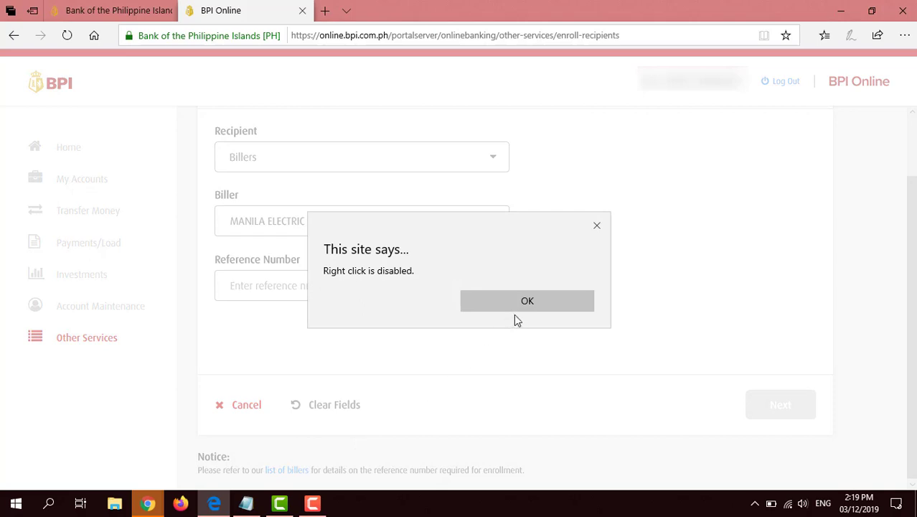
{"action": "left_click", "coordinate": [514, 311]}
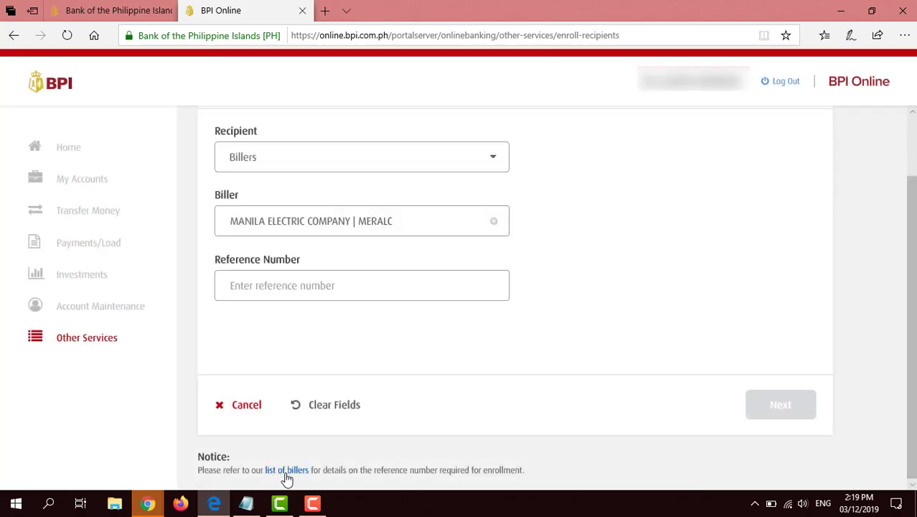
{"action": "left_click", "coordinate": [287, 470]}
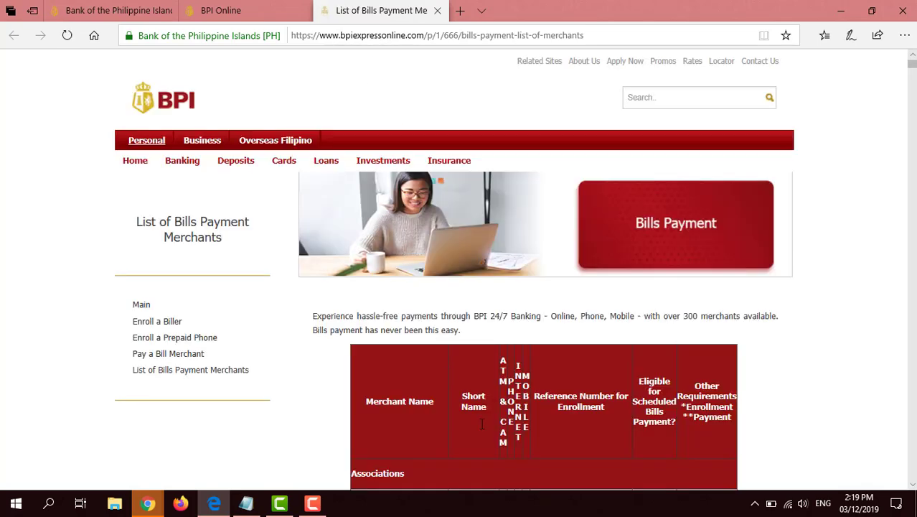
- Scroll the merchants table and highlight the Reference Number for Enrollment and Other Requirements headings
{"action": "scroll", "coordinate": [483, 423], "scroll_direction": "down", "scroll_amount": 3}
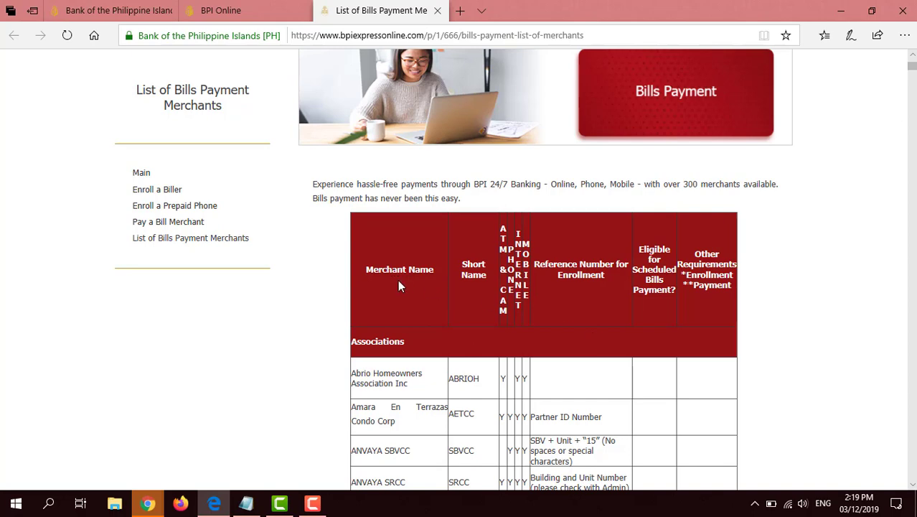
{"action": "scroll", "coordinate": [400, 285], "scroll_direction": "down", "scroll_amount": 1}
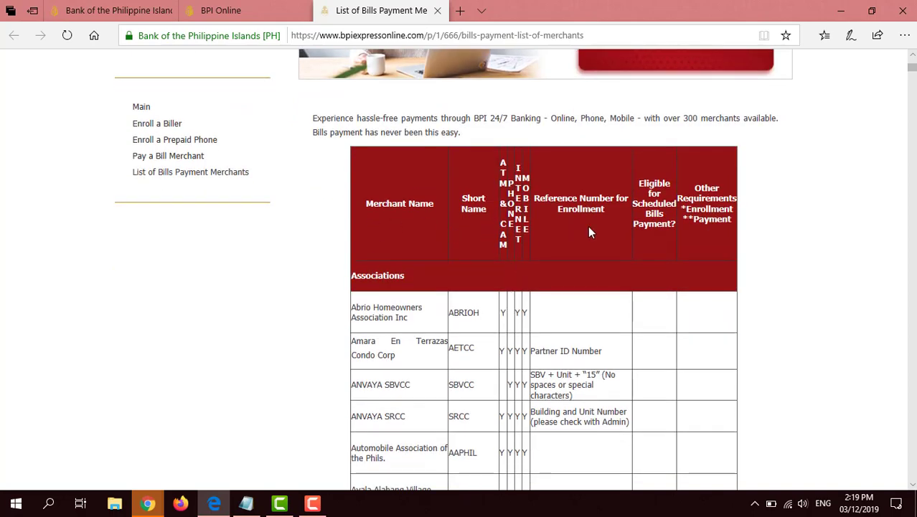
{"action": "left_click_drag", "start_coordinate": [539, 198], "coordinate": [643, 242]}
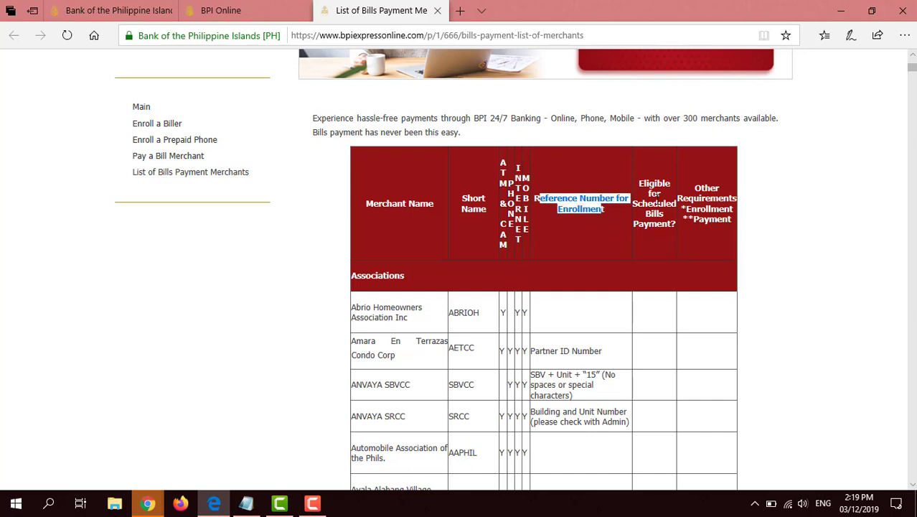
{"action": "left_click_drag", "start_coordinate": [640, 185], "coordinate": [679, 251]}
{"action": "left_click", "coordinate": [659, 233]}
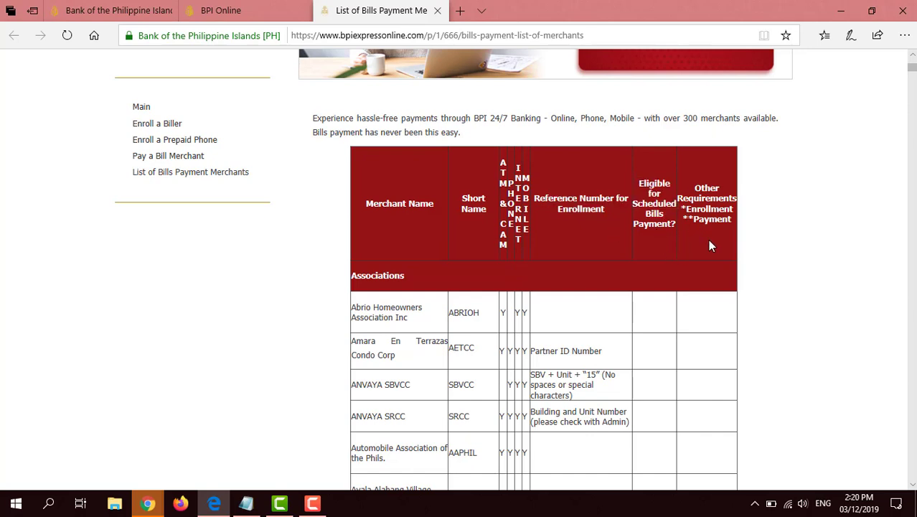
{"action": "left_click_drag", "start_coordinate": [684, 208], "coordinate": [721, 217]}
{"action": "left_click", "coordinate": [717, 256]}
- Search the merchants page for 'meralco' and check its reference number requirement
{"action": "key", "text": "ctrl+f"}
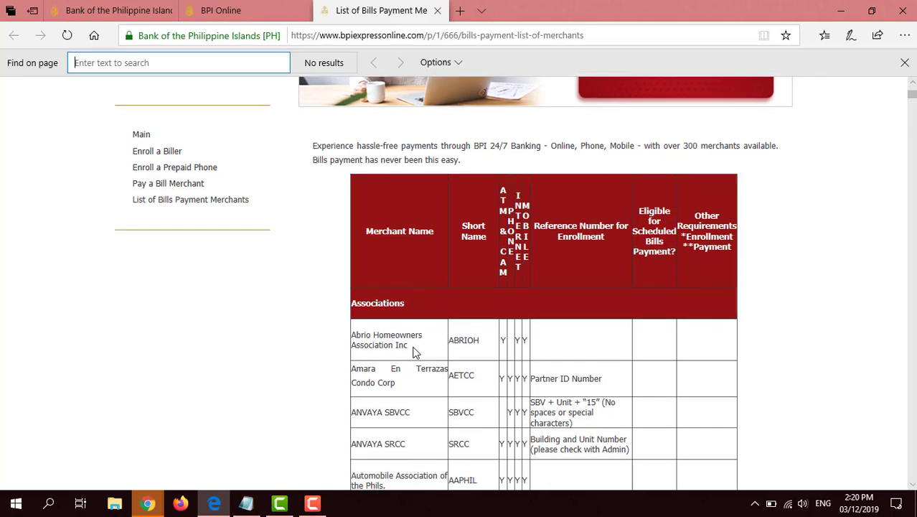
{"action": "type", "text": "m"}
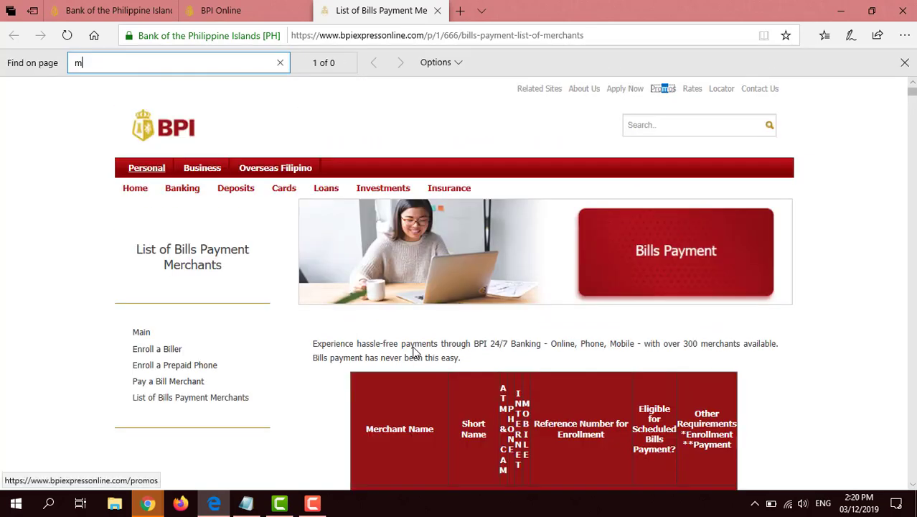
{"action": "type", "text": "era"}
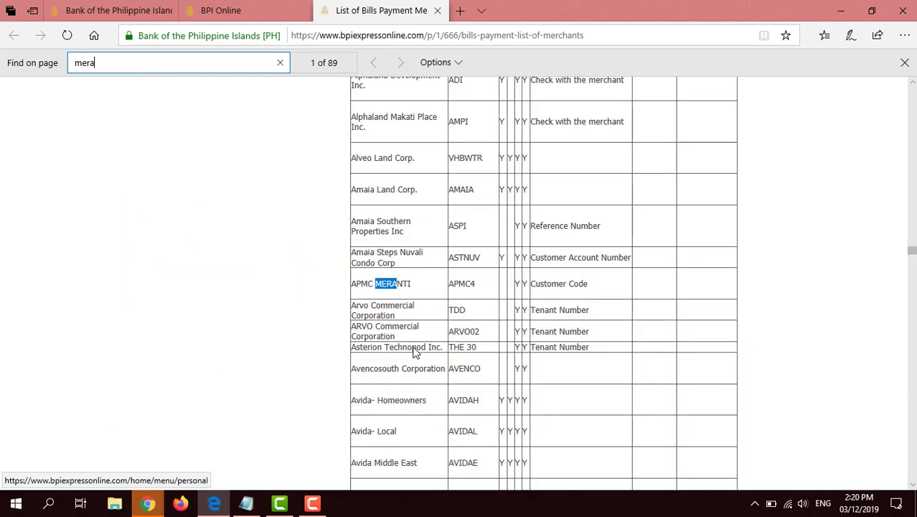
{"action": "type", "text": "lco"}
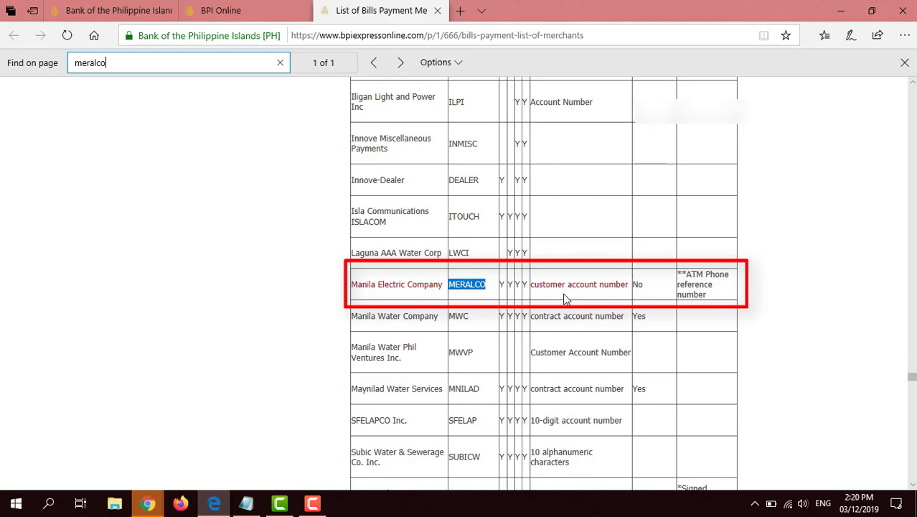
{"action": "left_click", "coordinate": [229, 13]}
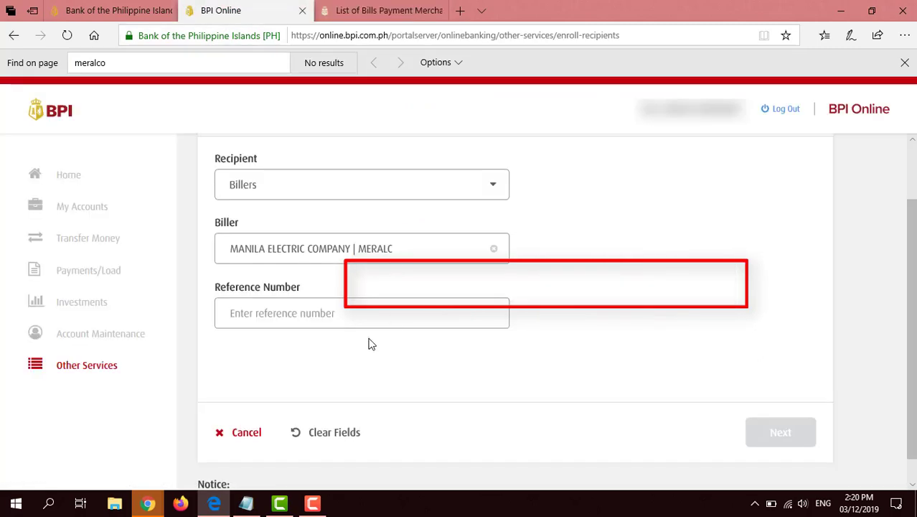
{"action": "left_click", "coordinate": [280, 315]}
{"action": "left_click", "coordinate": [384, 10]}
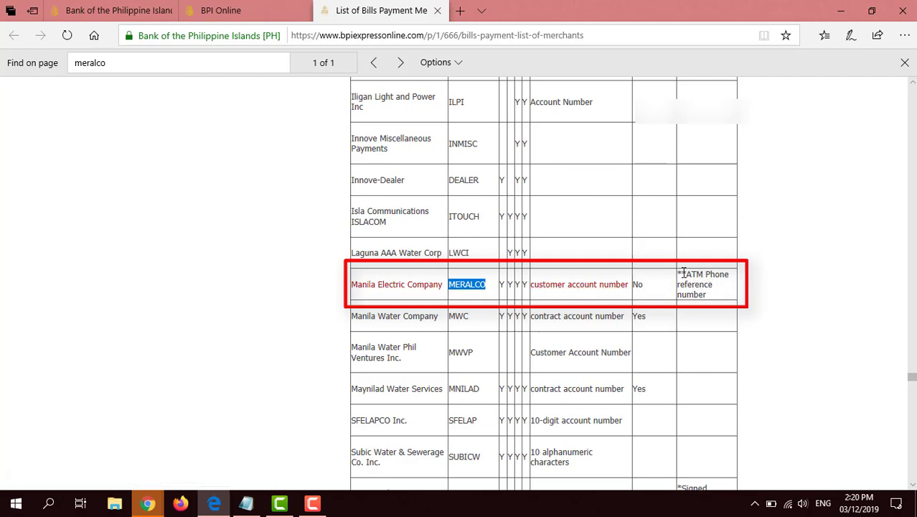
{"action": "left_click_drag", "start_coordinate": [682, 273], "coordinate": [731, 303]}
{"action": "left_click", "coordinate": [731, 303]}
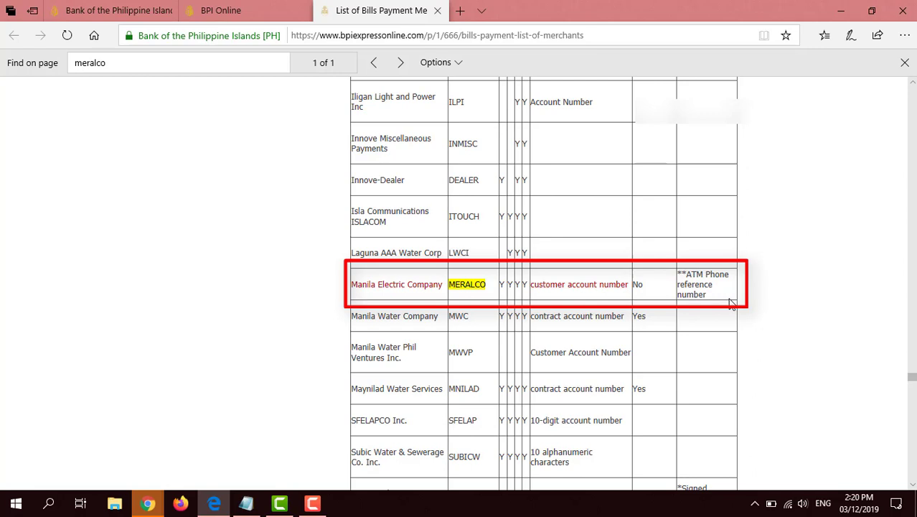
- Open the Meralco customer account number guide in a new tab
{"action": "right_click", "coordinate": [579, 288]}
{"action": "left_click", "coordinate": [603, 297]}
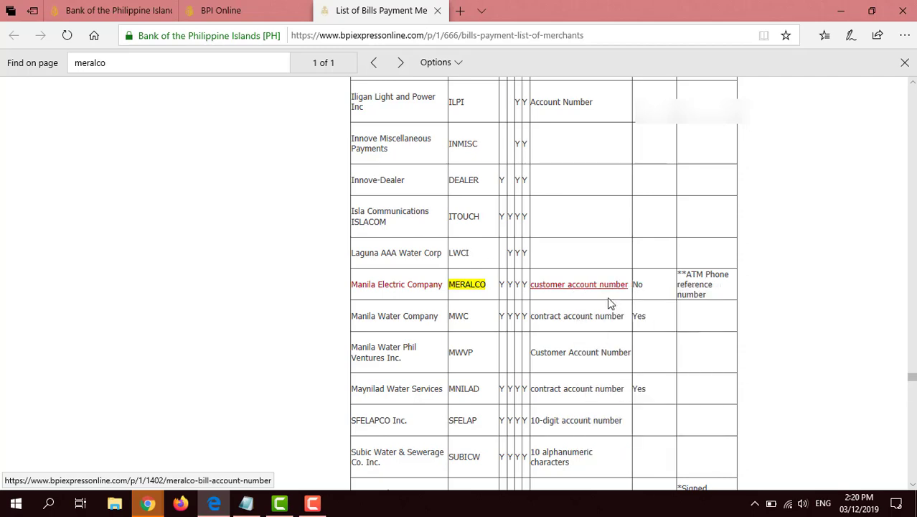
{"action": "left_click", "coordinate": [495, 10]}
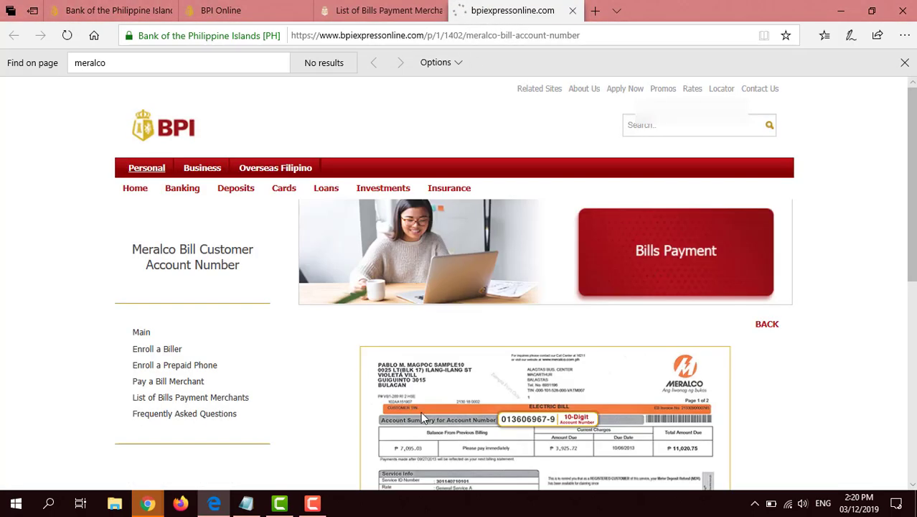
- Find the 10-digit account number on the sample Meralco bill, then return to the enrollment form
{"action": "scroll", "coordinate": [592, 446], "scroll_direction": "down", "scroll_amount": 2}
{"action": "scroll", "coordinate": [593, 446], "scroll_direction": "down", "scroll_amount": 2}
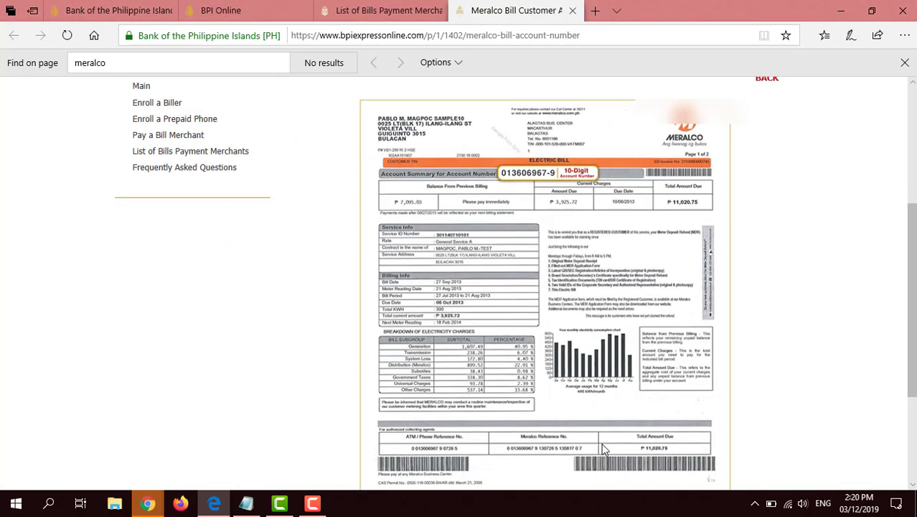
{"action": "scroll", "coordinate": [573, 448], "scroll_direction": "down", "scroll_amount": 2}
{"action": "scroll", "coordinate": [575, 450], "scroll_direction": "up", "scroll_amount": 2}
{"action": "scroll", "coordinate": [533, 421], "scroll_direction": "down", "scroll_amount": 2}
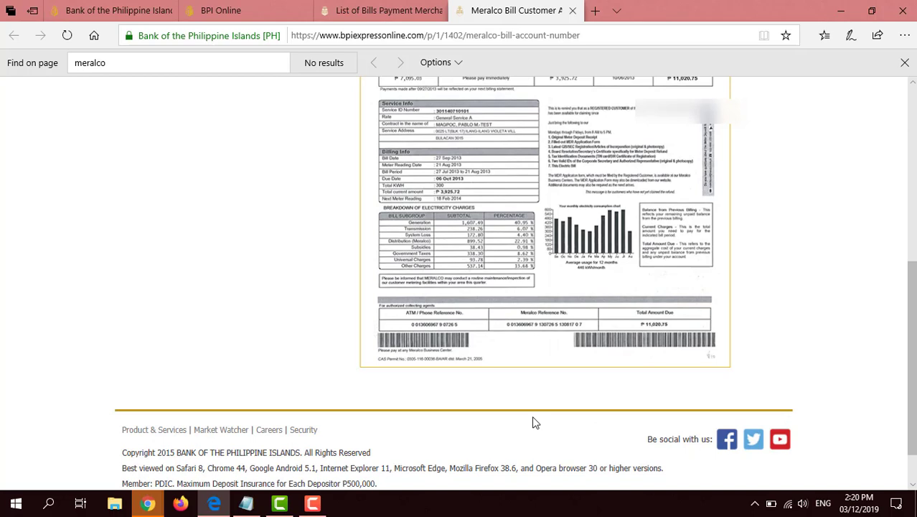
{"action": "scroll", "coordinate": [533, 422], "scroll_direction": "up", "scroll_amount": 3}
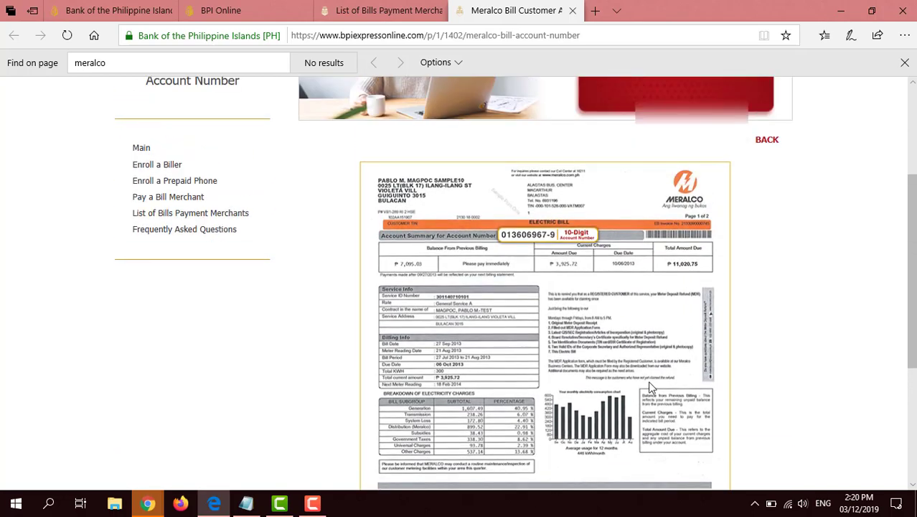
{"action": "scroll", "coordinate": [508, 358], "scroll_direction": "down", "scroll_amount": 1}
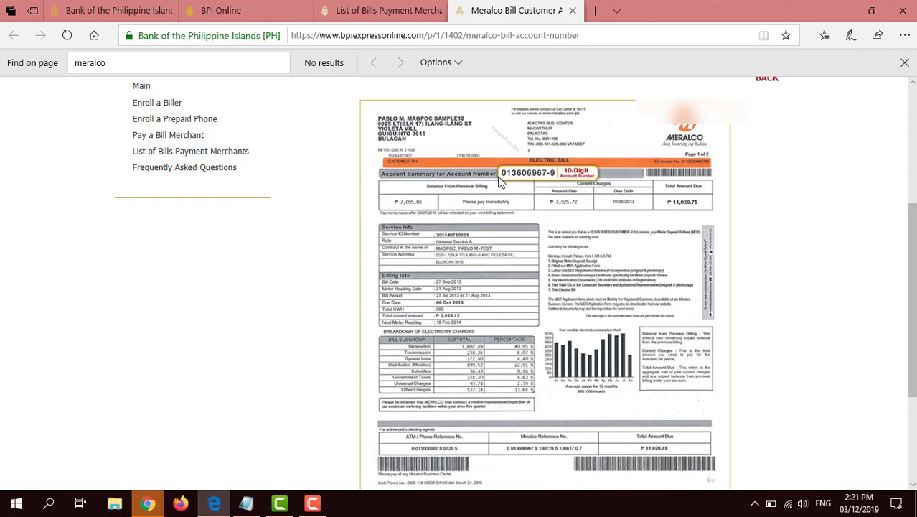
{"action": "mouse_move", "coordinate": [501, 181]}
{"action": "left_mouse_down"}
{"action": "mouse_move", "coordinate": [567, 194]}
{"action": "mouse_move", "coordinate": [470, 153]}
{"action": "mouse_move", "coordinate": [531, 151]}
{"action": "left_mouse_up"}
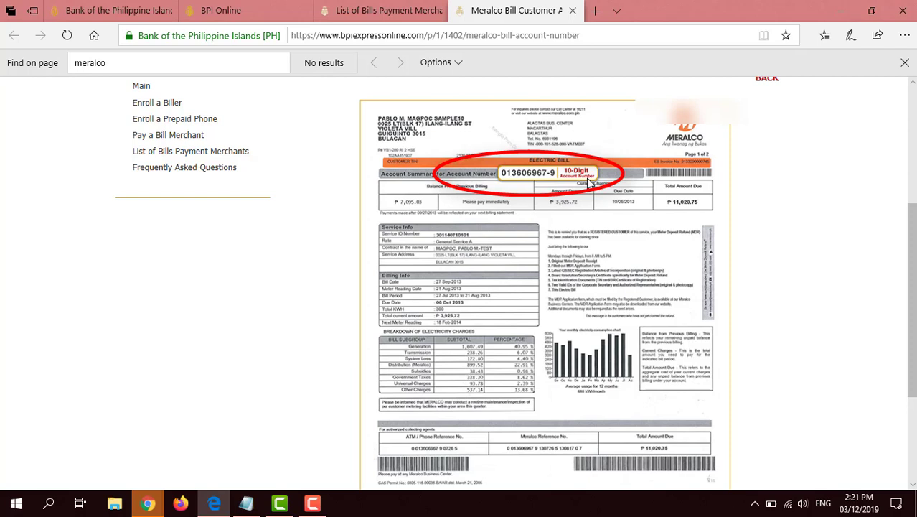
{"action": "left_click", "coordinate": [230, 10]}
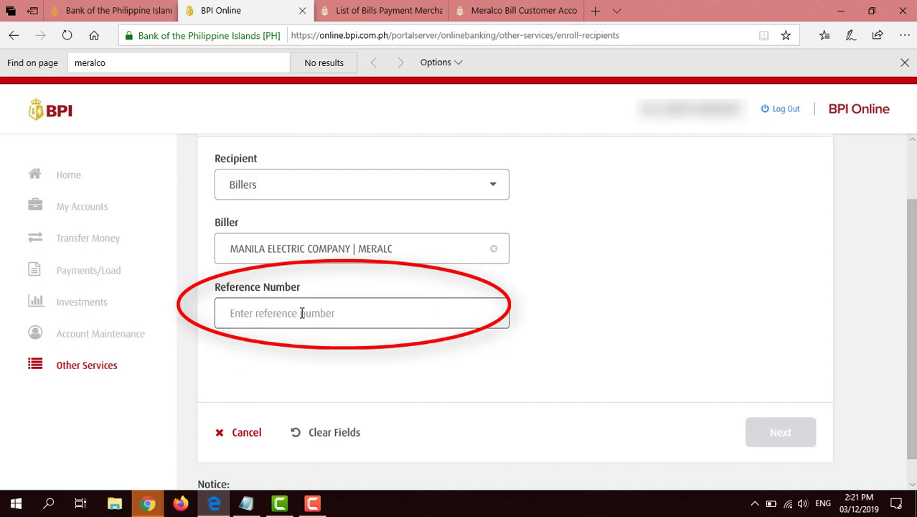
- Paste the Meralco account number into the Reference Number field
{"action": "left_click", "coordinate": [302, 313]}
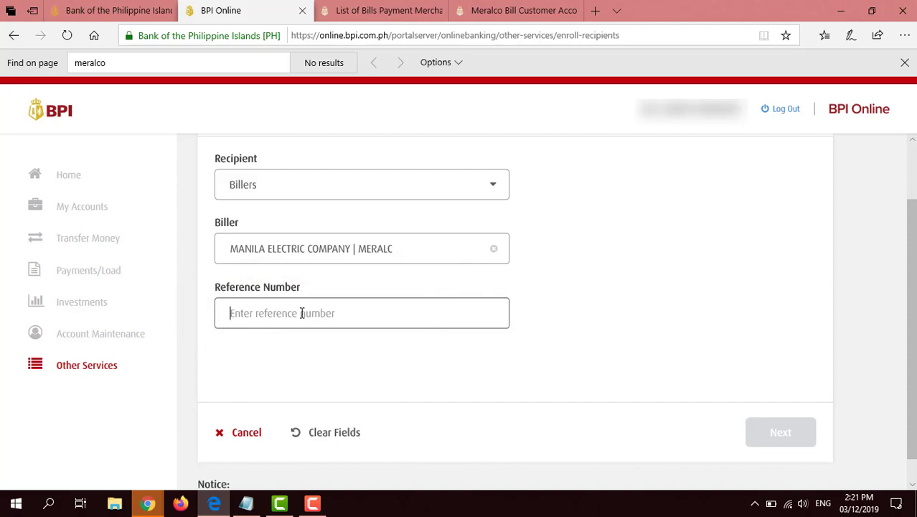
{"action": "left_click", "coordinate": [502, 10]}
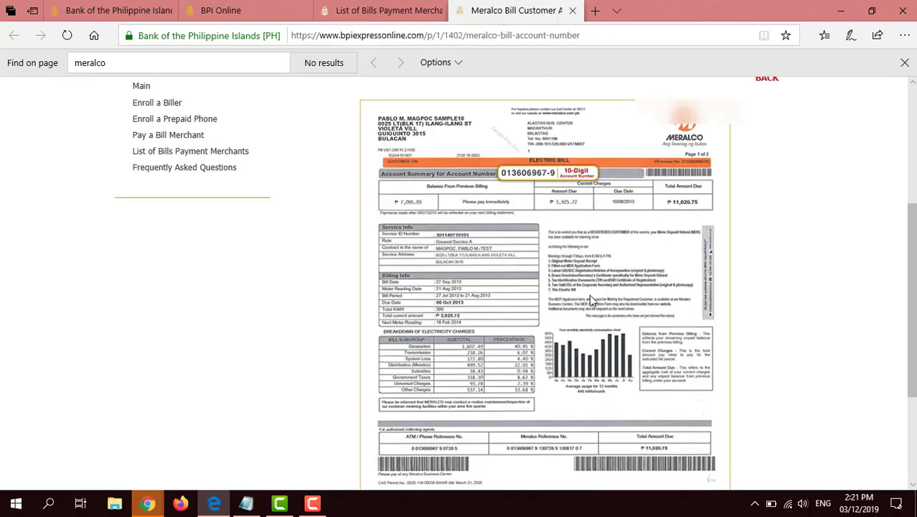
{"action": "left_click", "coordinate": [260, 19]}
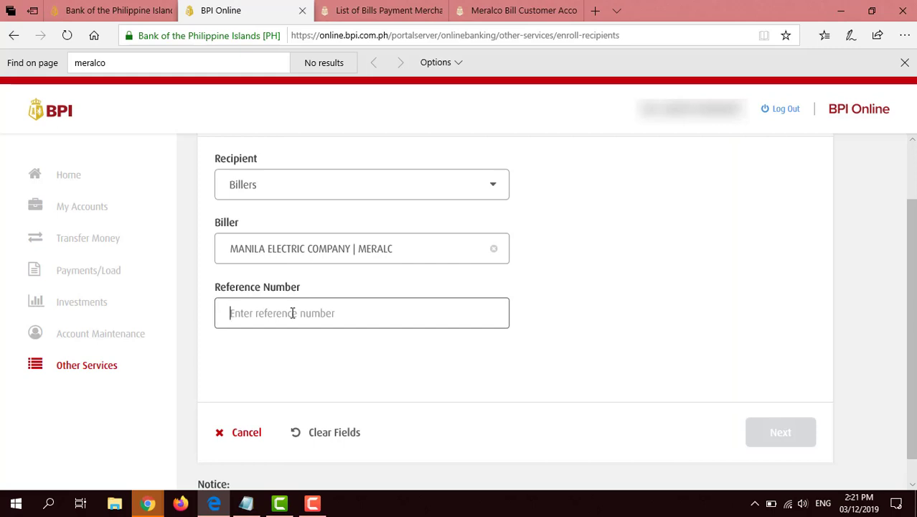
{"action": "key", "text": "ctrl+v"}
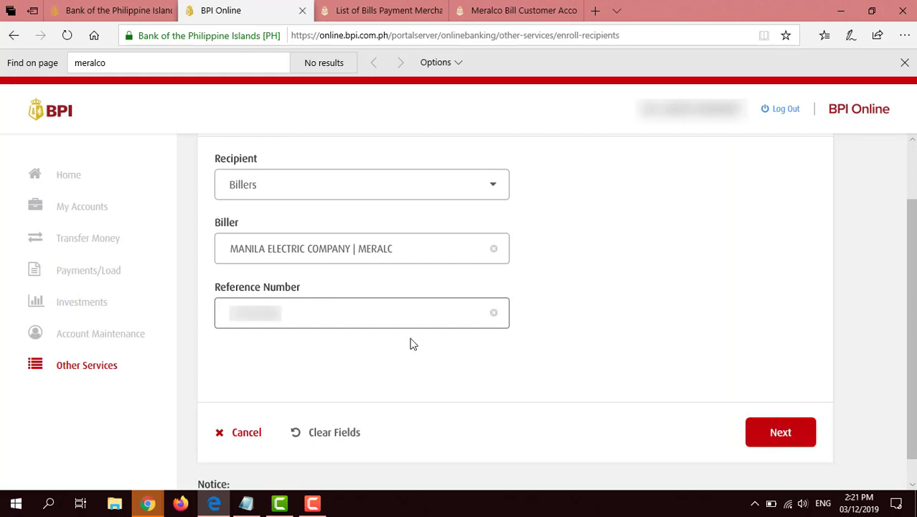
- Proceed to the Step 2 of 3 review and confirm the Meralco enrollment details
{"action": "left_click", "coordinate": [787, 438]}
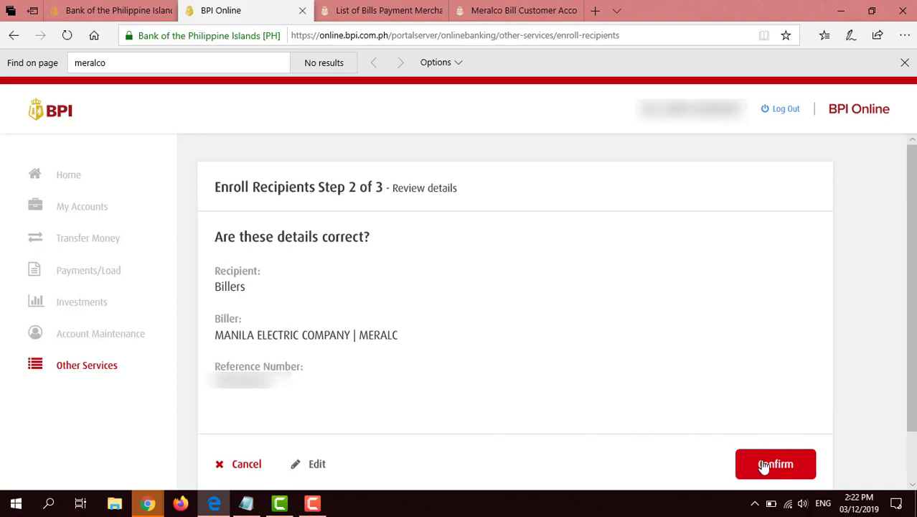
{"action": "left_click", "coordinate": [797, 473]}
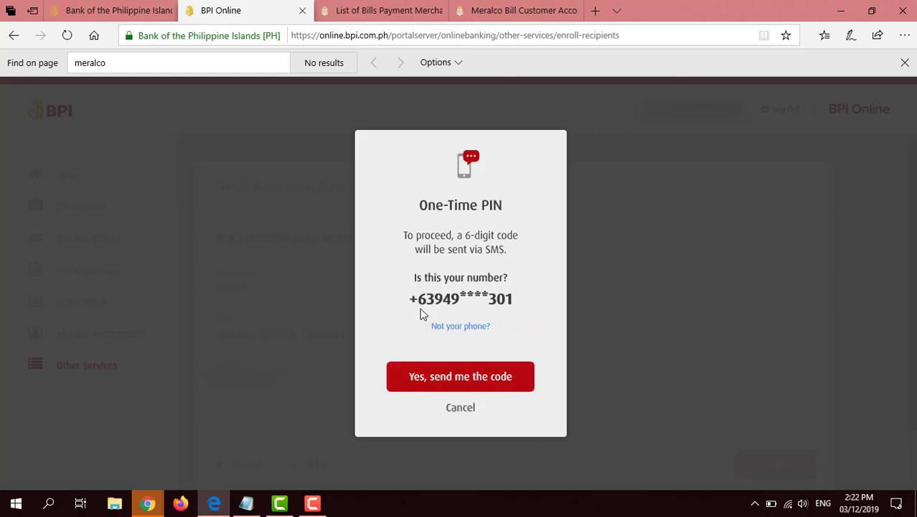
- Confirm the Meralco biller enrollment with the SMS one-time PIN, then open the Manage Recipients list
{"action": "left_click_drag", "start_coordinate": [417, 299], "coordinate": [531, 309]}
{"action": "left_click", "coordinate": [410, 325]}
{"action": "left_click", "coordinate": [487, 381]}
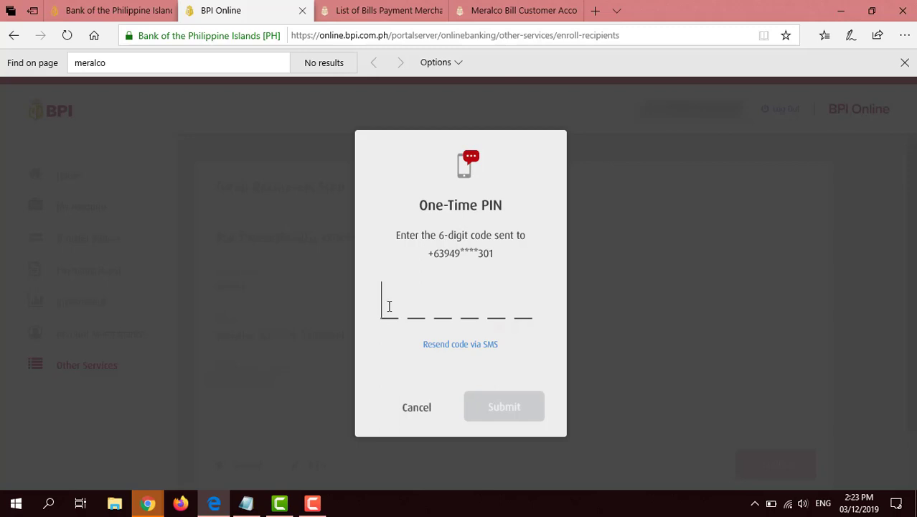
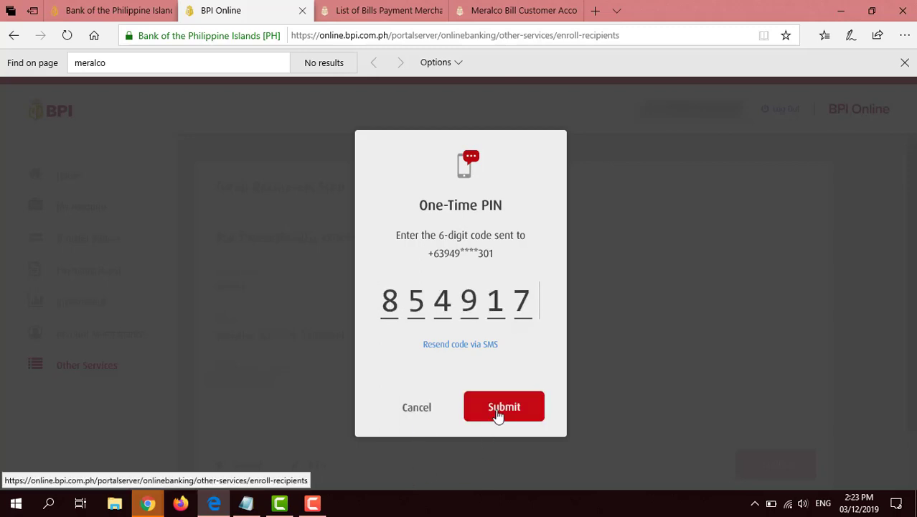
{"action": "left_click", "coordinate": [502, 406]}
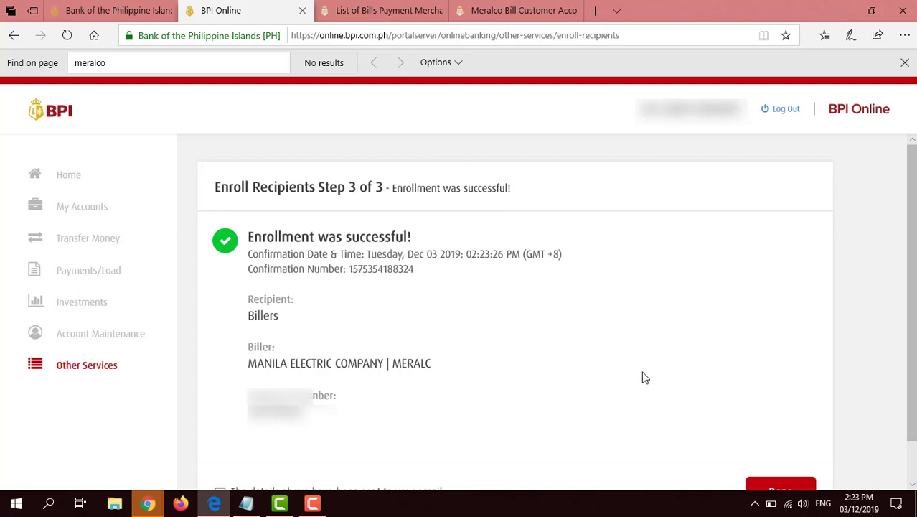
{"action": "scroll", "coordinate": [808, 431], "scroll_direction": "down", "scroll_amount": 1}
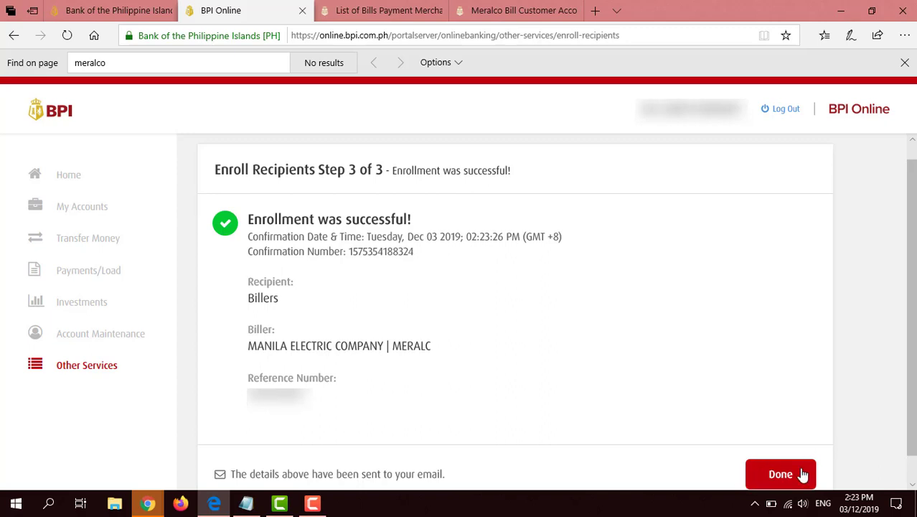
{"action": "left_click", "coordinate": [782, 479]}
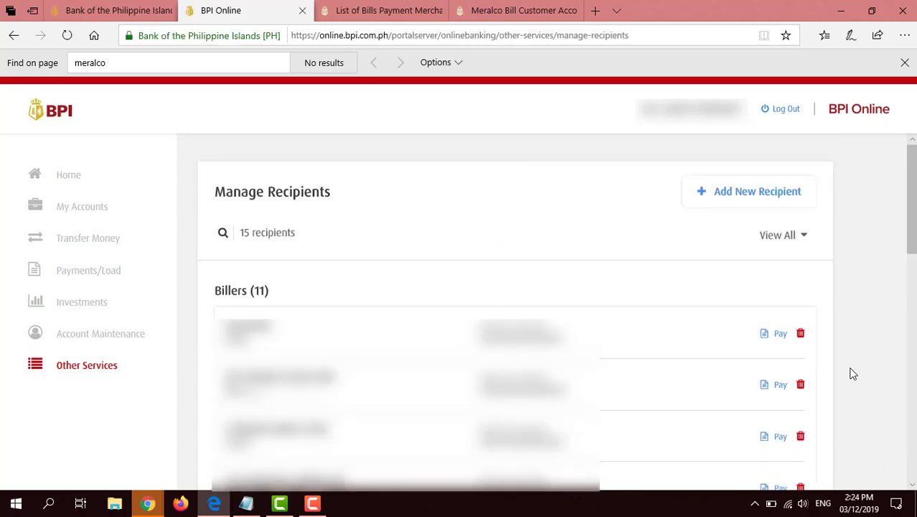
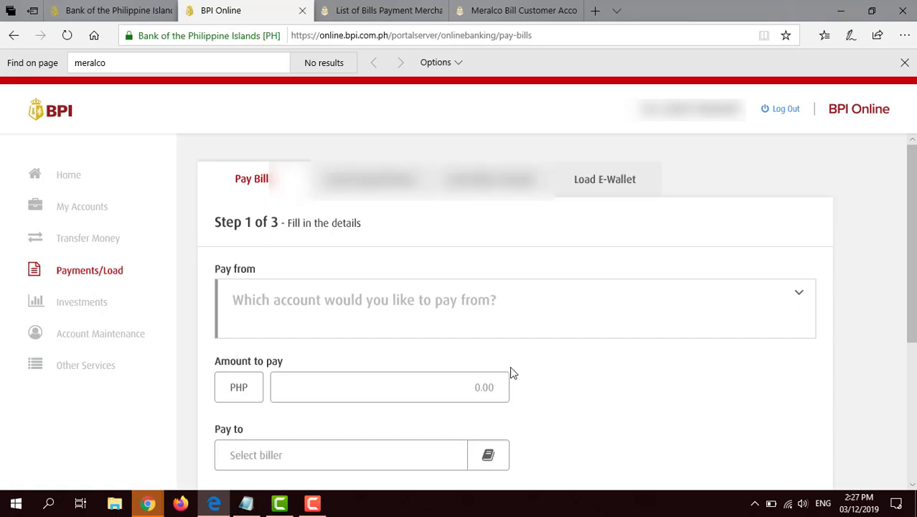
- Choose the savings account as the pay-from account and enter 100.00 PHP as the amount
{"action": "left_click", "coordinate": [800, 295]}
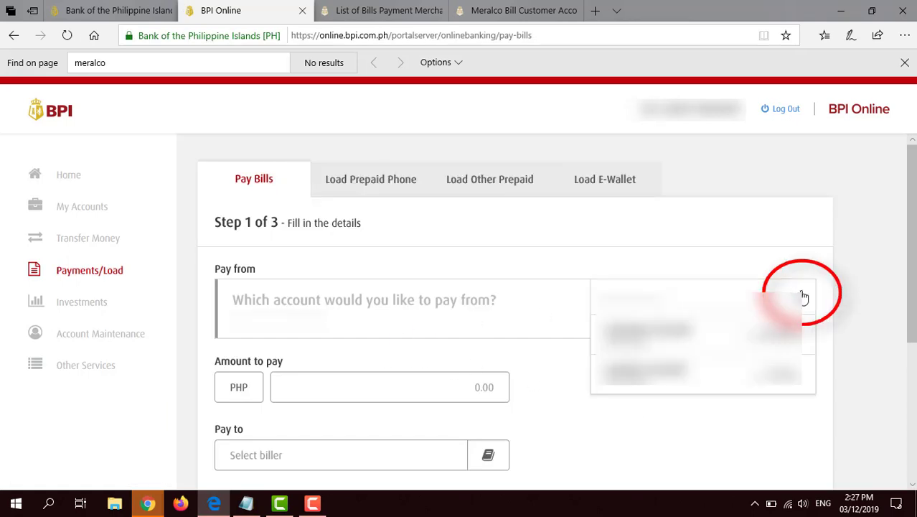
{"action": "left_click", "coordinate": [775, 331]}
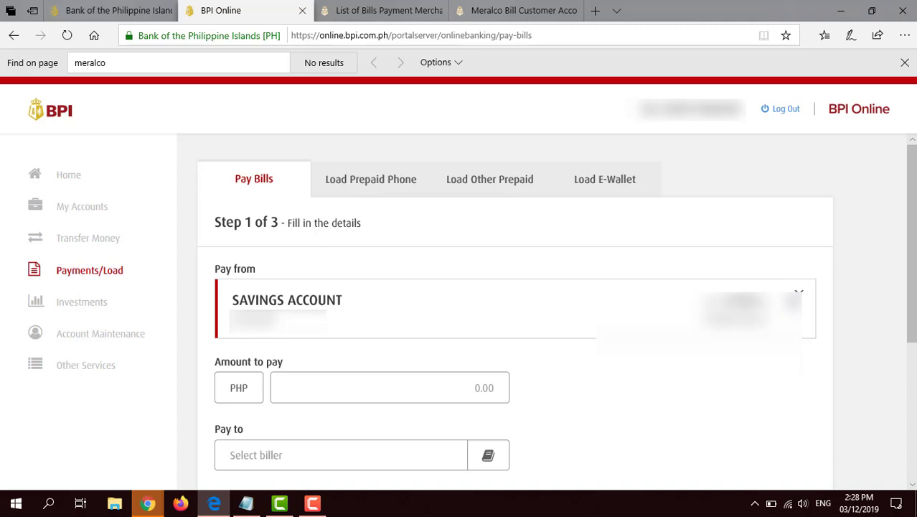
{"action": "left_click", "coordinate": [331, 386]}
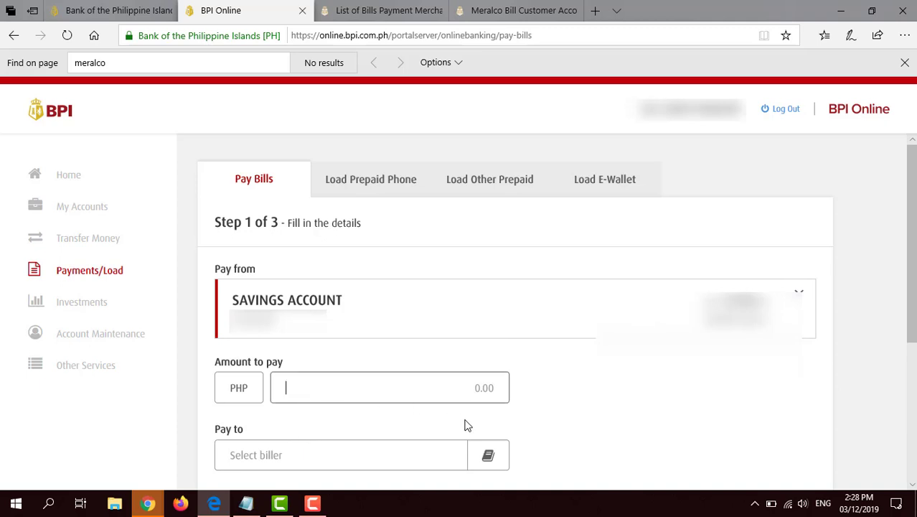
{"action": "type", "text": "100"}
{"action": "left_click", "coordinate": [560, 425]}
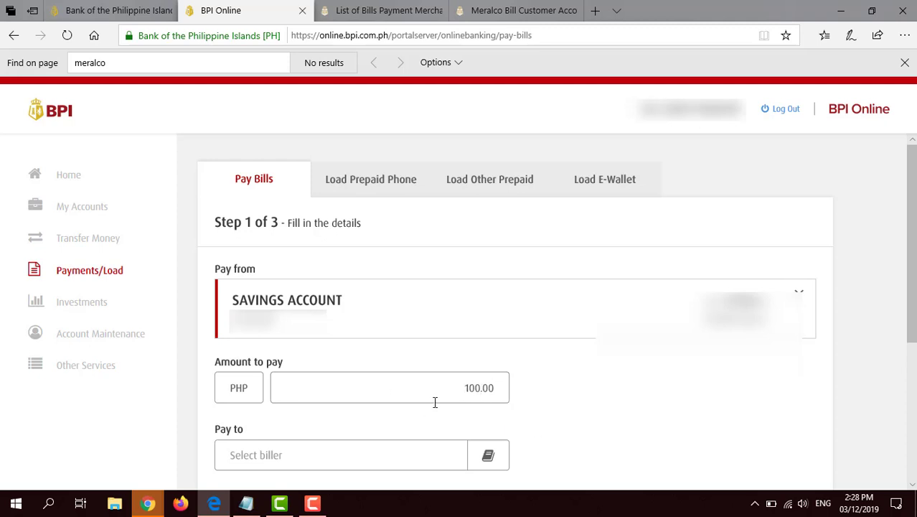
{"action": "scroll", "coordinate": [664, 261], "scroll_direction": "down", "scroll_amount": 3}
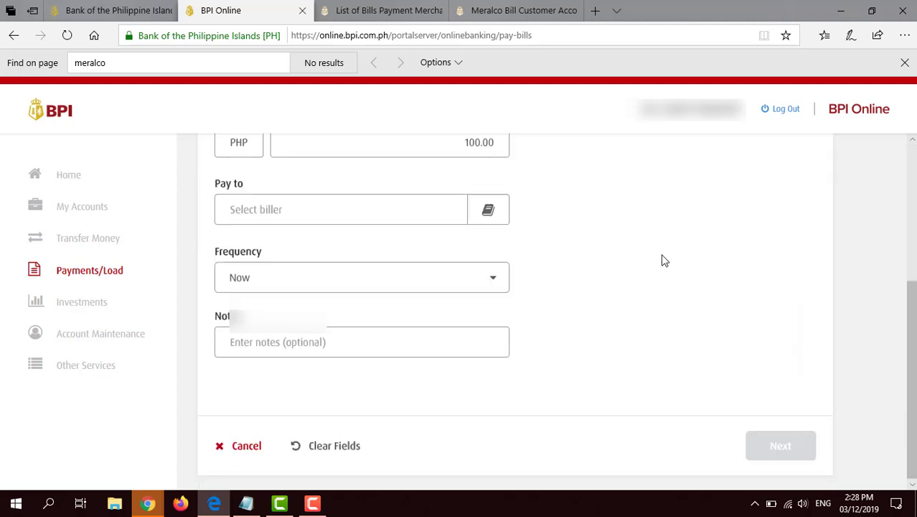
- Select MERALCO from the enrolled billers list
{"action": "left_click", "coordinate": [490, 215]}
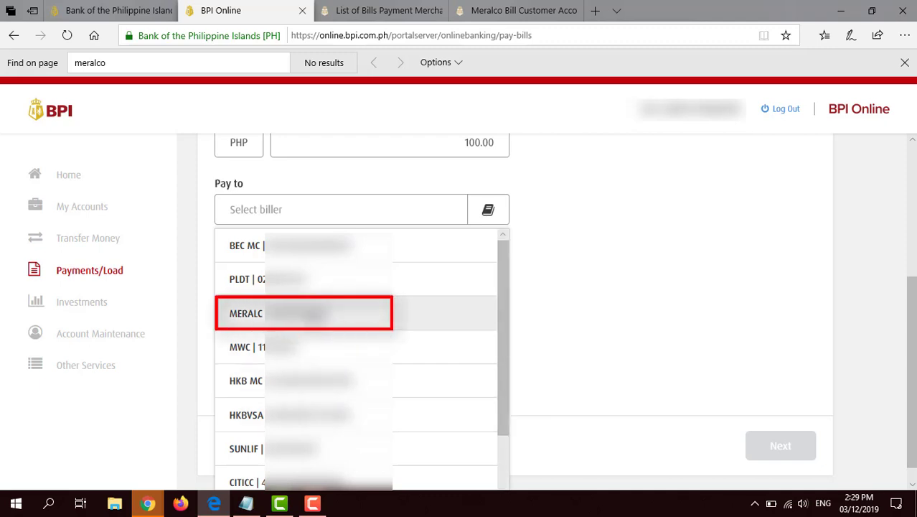
{"action": "left_click", "coordinate": [287, 313]}
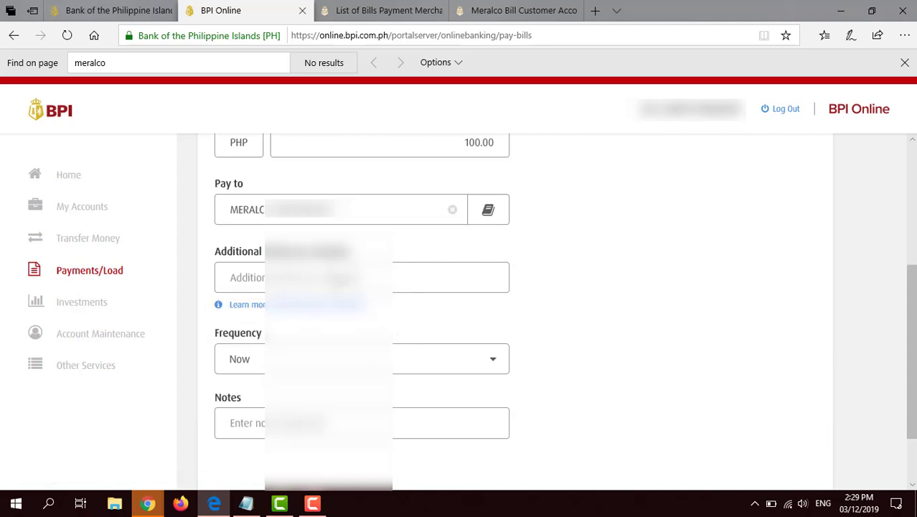
{"action": "left_click", "coordinate": [237, 277]}
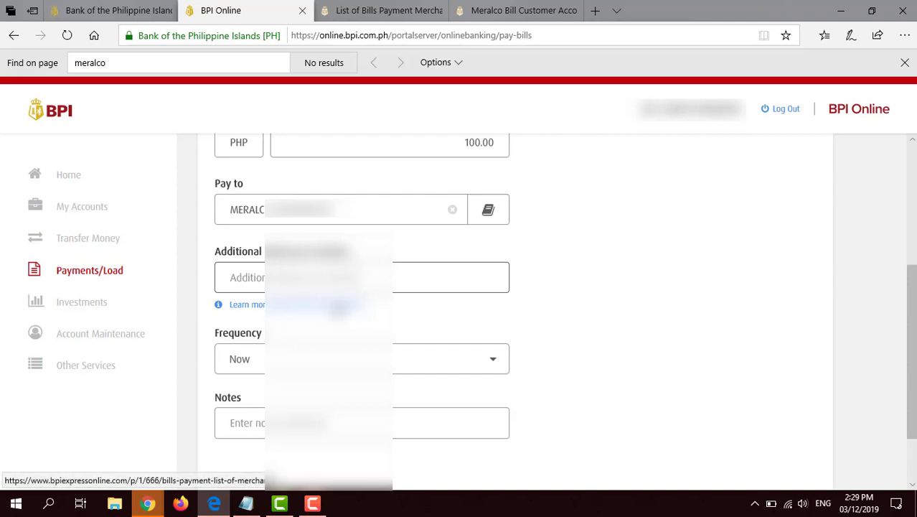
- Open the reference number help to reach the bills payment merchant list
{"action": "left_click", "coordinate": [339, 307]}
{"action": "left_click", "coordinate": [496, 304]}
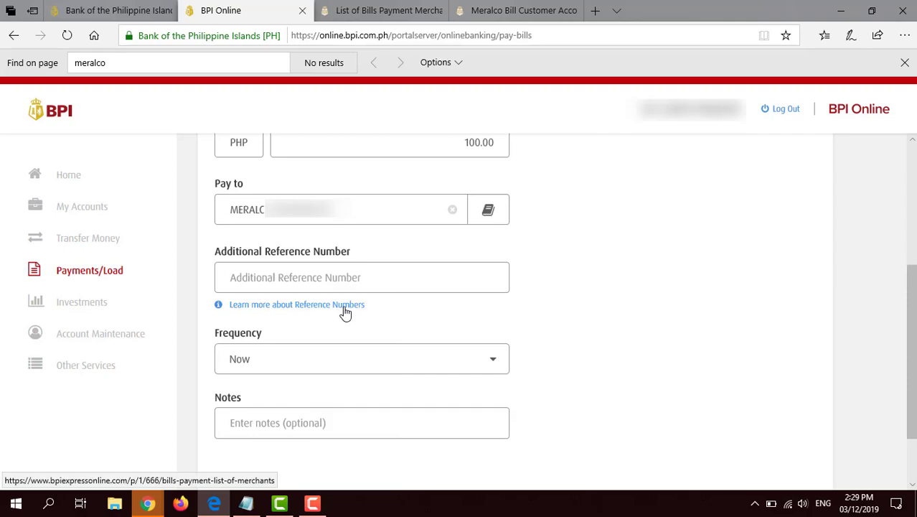
{"action": "left_click", "coordinate": [344, 308]}
- Search the merchant list for 'meralco', confirm it needs an ATM/Phone reference number, and view the sample bill
{"action": "scroll", "coordinate": [501, 430], "scroll_direction": "down", "scroll_amount": 3}
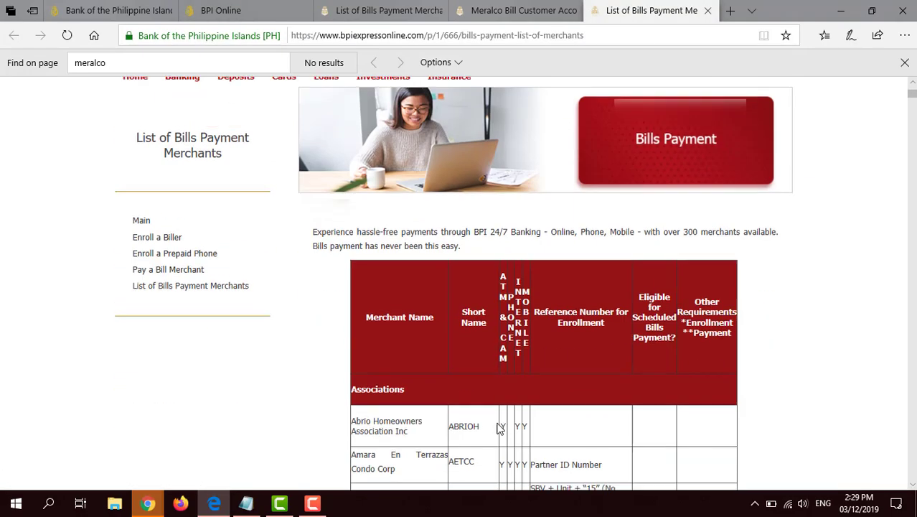
{"action": "scroll", "coordinate": [501, 431], "scroll_direction": "down", "scroll_amount": 15}
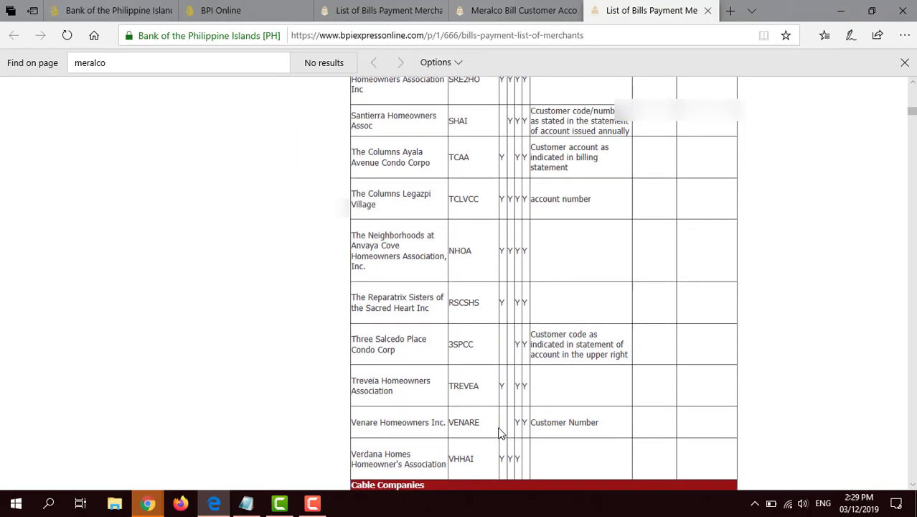
{"action": "scroll", "coordinate": [501, 433], "scroll_direction": "down", "scroll_amount": 6}
{"action": "scroll", "coordinate": [501, 432], "scroll_direction": "up", "scroll_amount": 8}
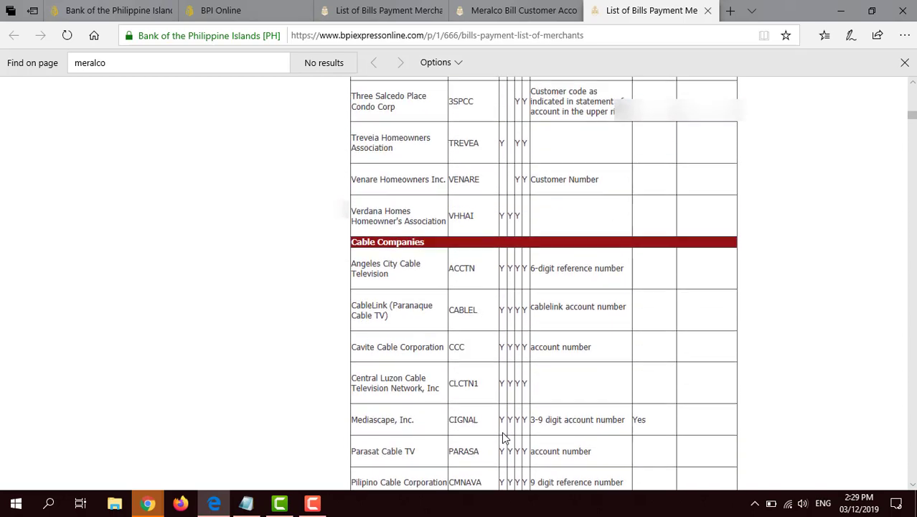
{"action": "scroll", "coordinate": [500, 431], "scroll_direction": "down", "scroll_amount": 2}
{"action": "key", "text": "ctrl+f"}
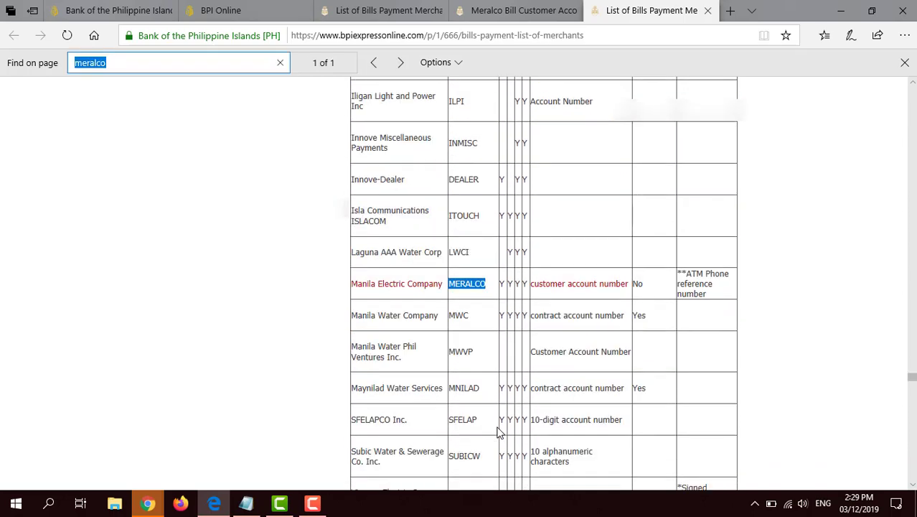
{"action": "type", "text": "meralco"}
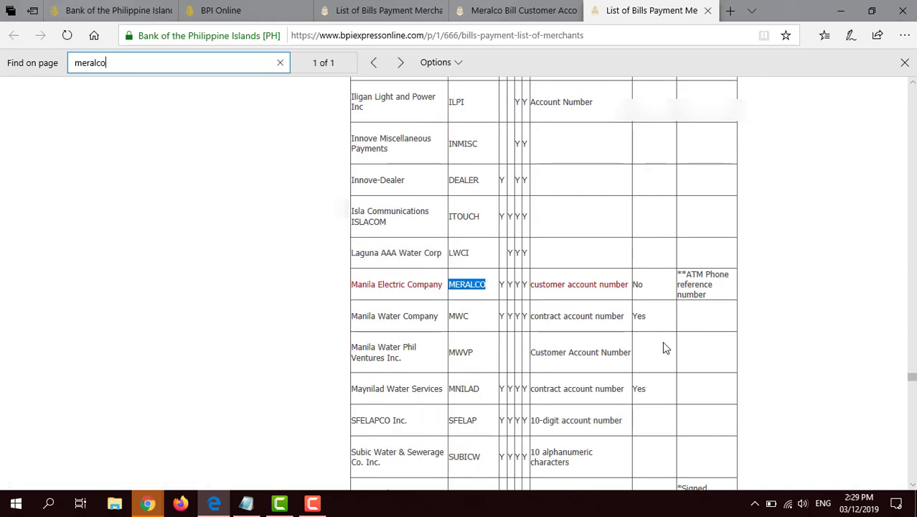
{"action": "left_click", "coordinate": [705, 291]}
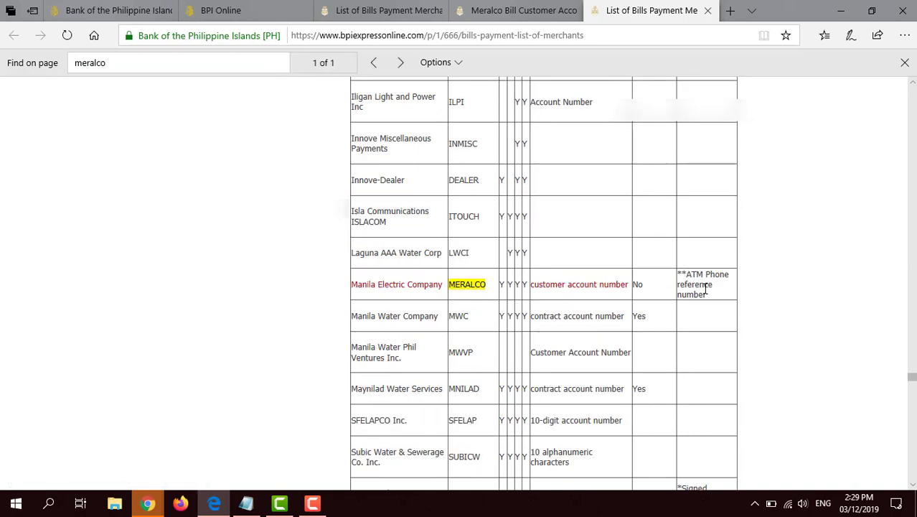
{"action": "left_click_drag", "start_coordinate": [713, 293], "coordinate": [687, 283]}
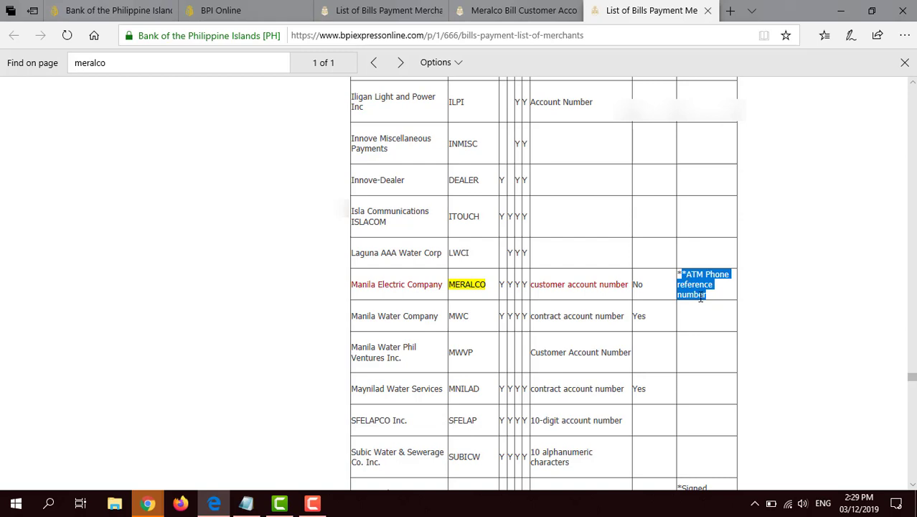
{"action": "left_click", "coordinate": [713, 303]}
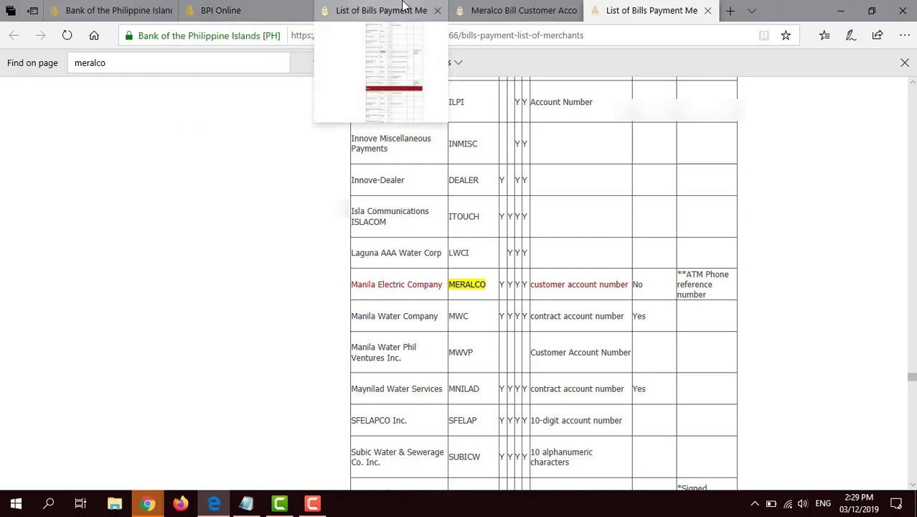
{"action": "left_click", "coordinate": [520, 10]}
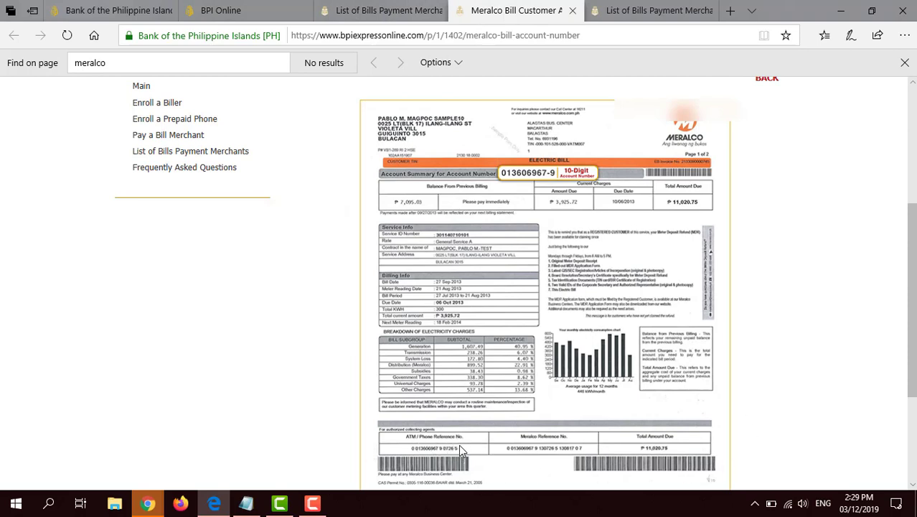
- Read the last 5 digits of the ATM/Phone Reference No. on the sample Meralco bill
{"action": "left_click", "coordinate": [230, 10]}
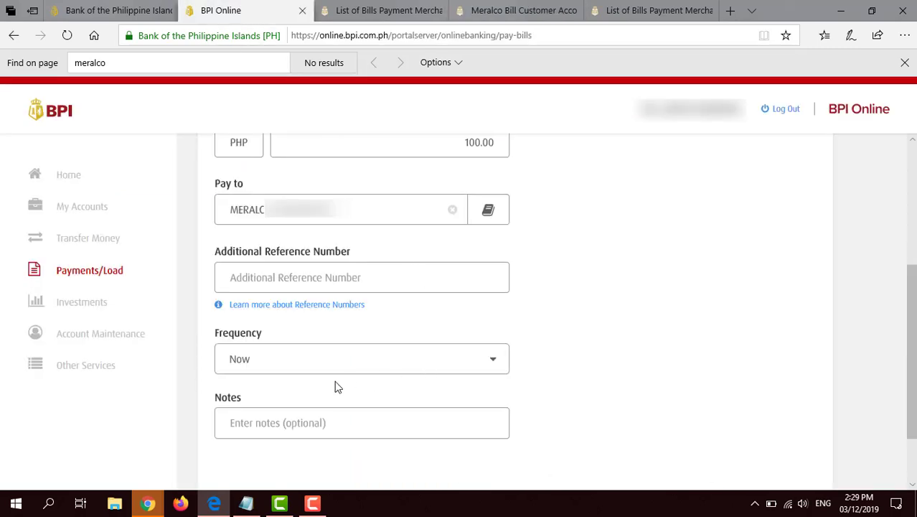
{"action": "left_click", "coordinate": [339, 277]}
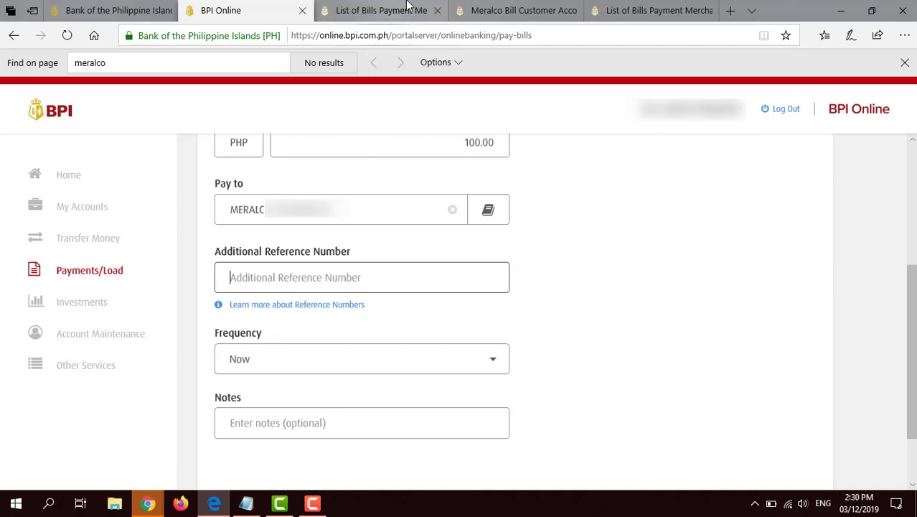
{"action": "left_click", "coordinate": [507, 12]}
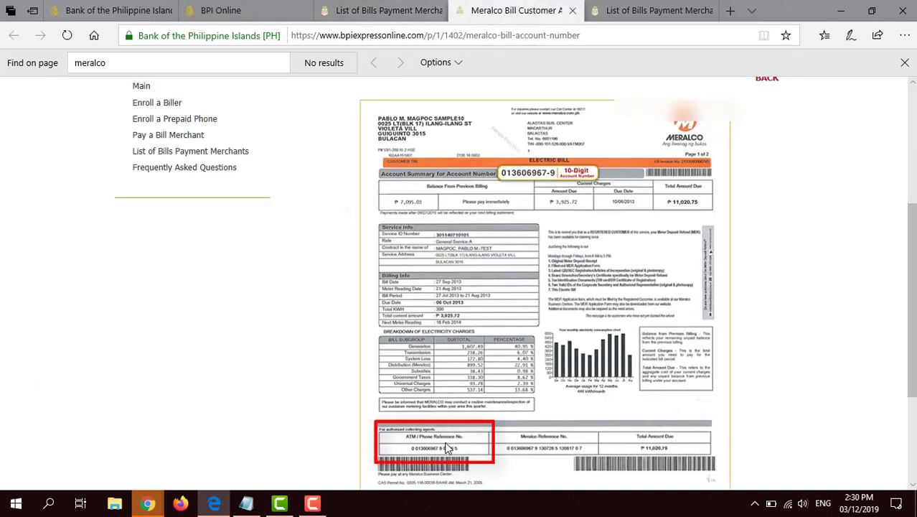
{"action": "scroll", "coordinate": [454, 467], "scroll_direction": "up", "scroll_amount": 2, "text": "ctrl"}
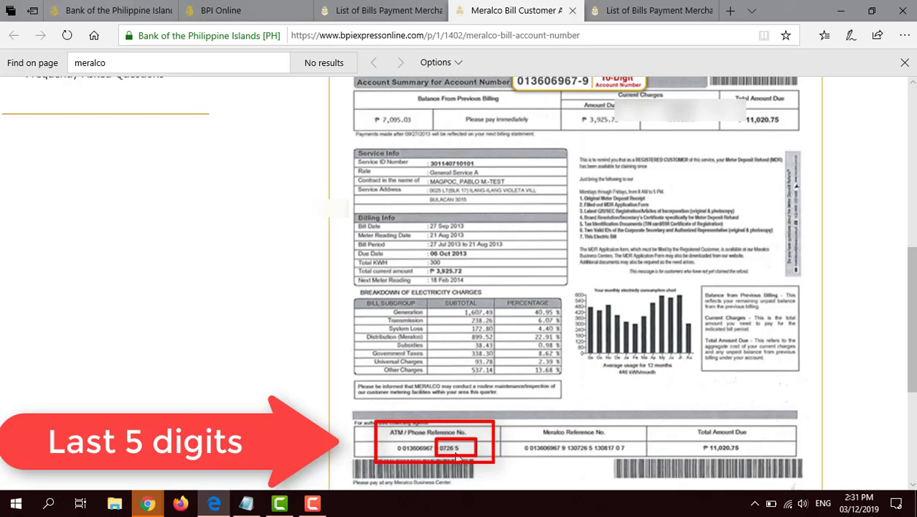
{"action": "left_click", "coordinate": [219, 10]}
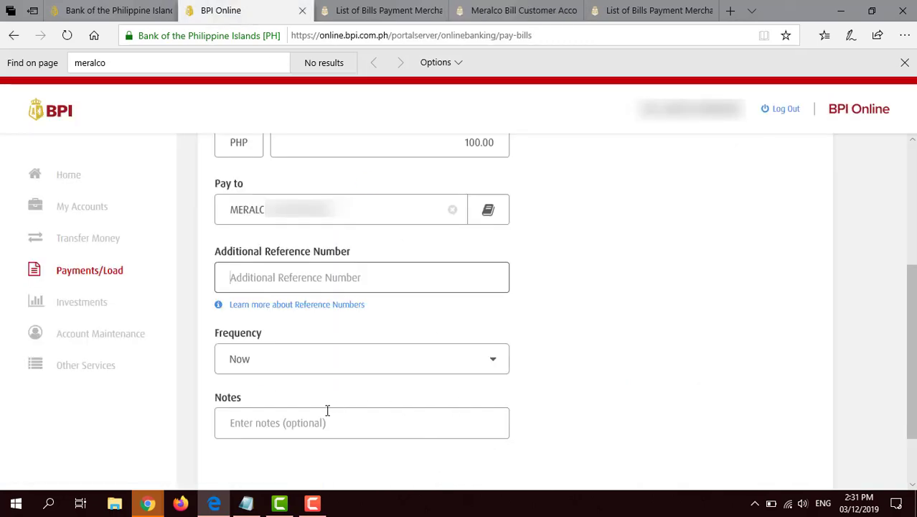
{"action": "left_click", "coordinate": [315, 280]}
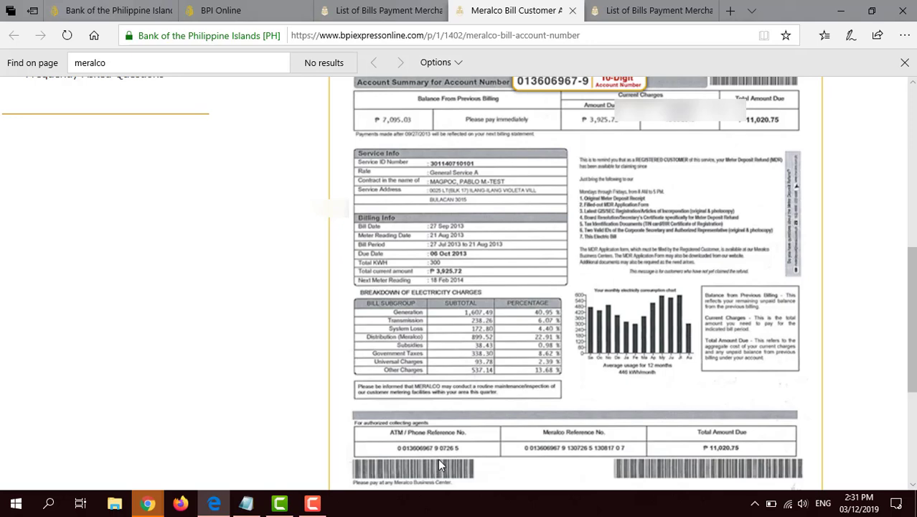
{"action": "left_click", "coordinate": [223, 10]}
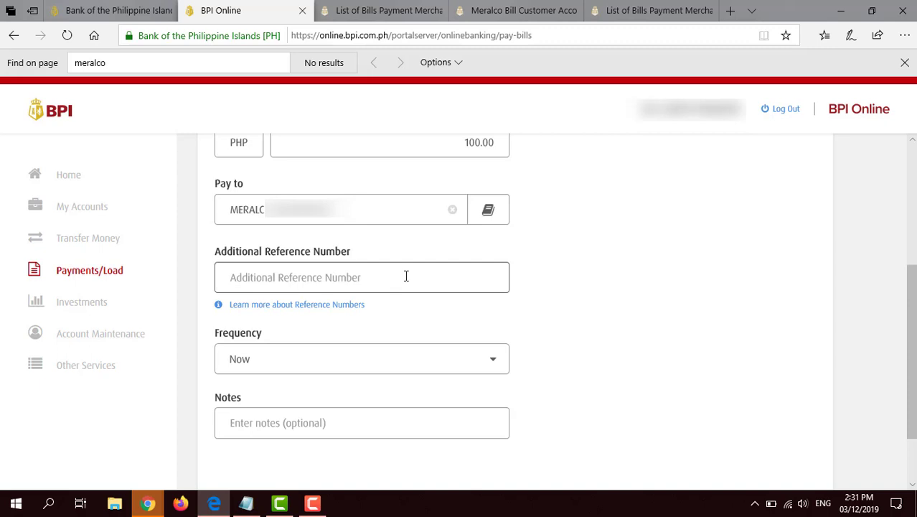
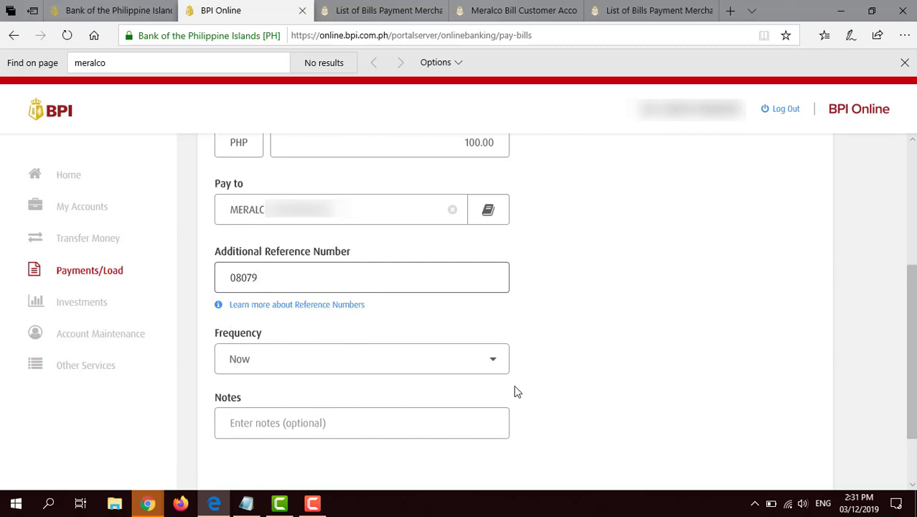
- Enter the bill's reference number and keep the payment frequency at Now
{"action": "left_click", "coordinate": [493, 362]}
{"action": "left_click", "coordinate": [332, 385]}
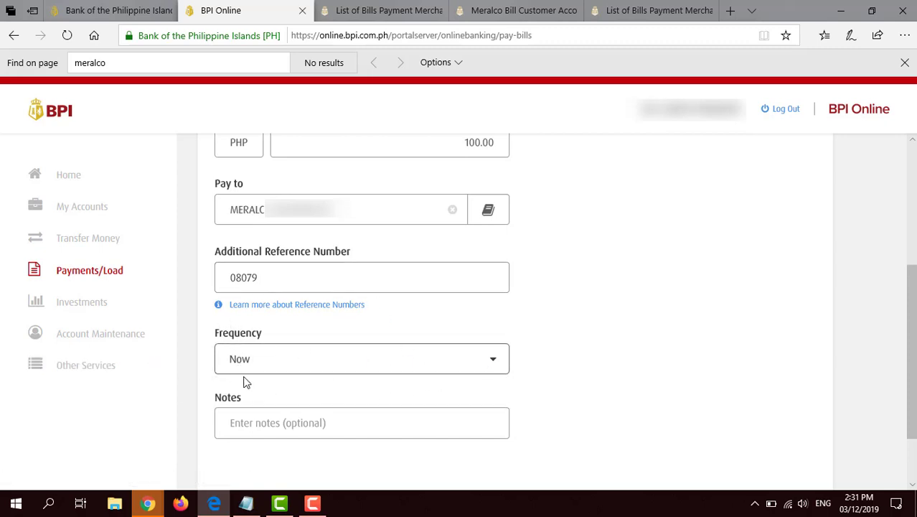
- Add the note 'meralco bill - dec 3, 2019' to the payment
{"action": "left_click", "coordinate": [316, 422]}
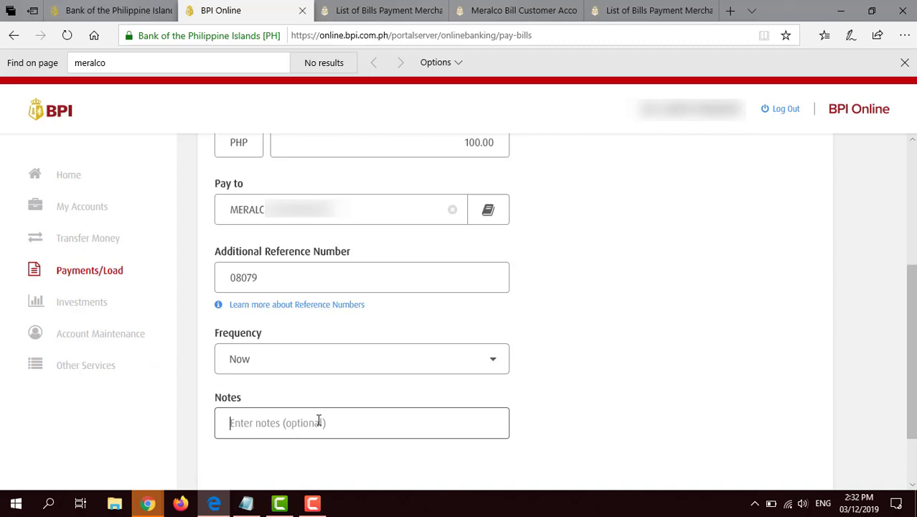
{"action": "type", "text": "mera"}
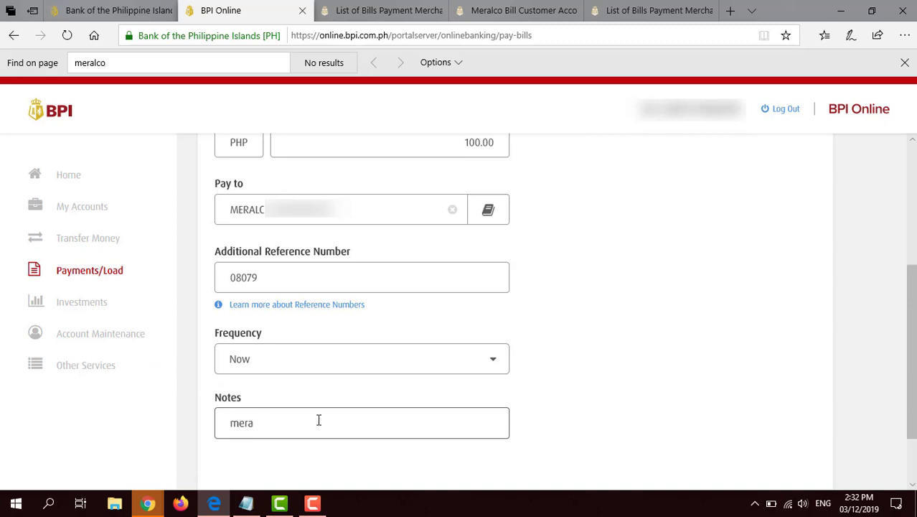
{"action": "type", "text": "lco bill - dec 3, 2019"}
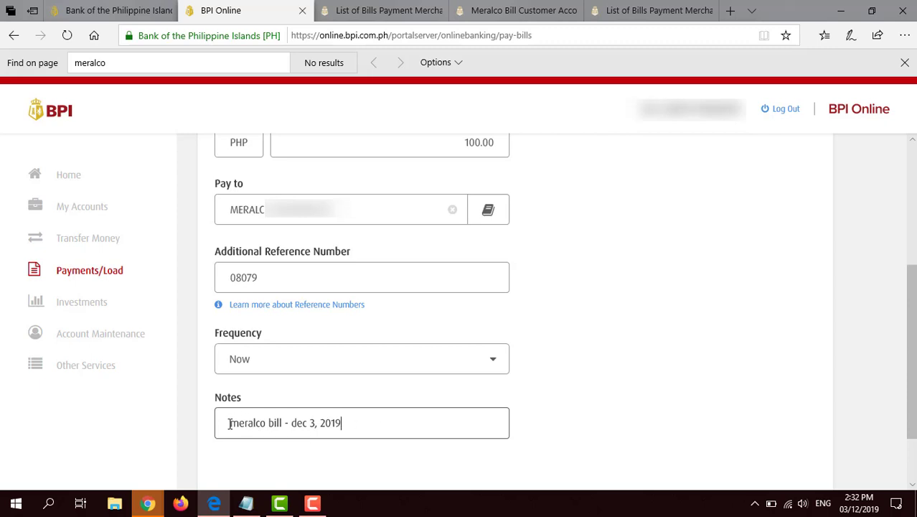
{"action": "left_click_drag", "start_coordinate": [230, 424], "coordinate": [340, 435]}
{"action": "left_click", "coordinate": [372, 426]}
{"action": "left_click_drag", "start_coordinate": [231, 423], "coordinate": [406, 430]}
{"action": "left_click", "coordinate": [403, 429]}
{"action": "scroll", "coordinate": [634, 430], "scroll_direction": "down", "scroll_amount": 1}
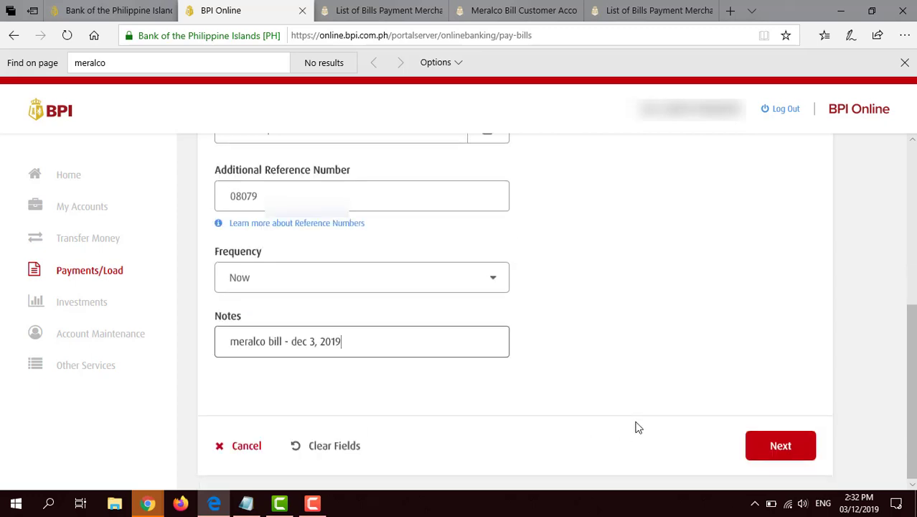